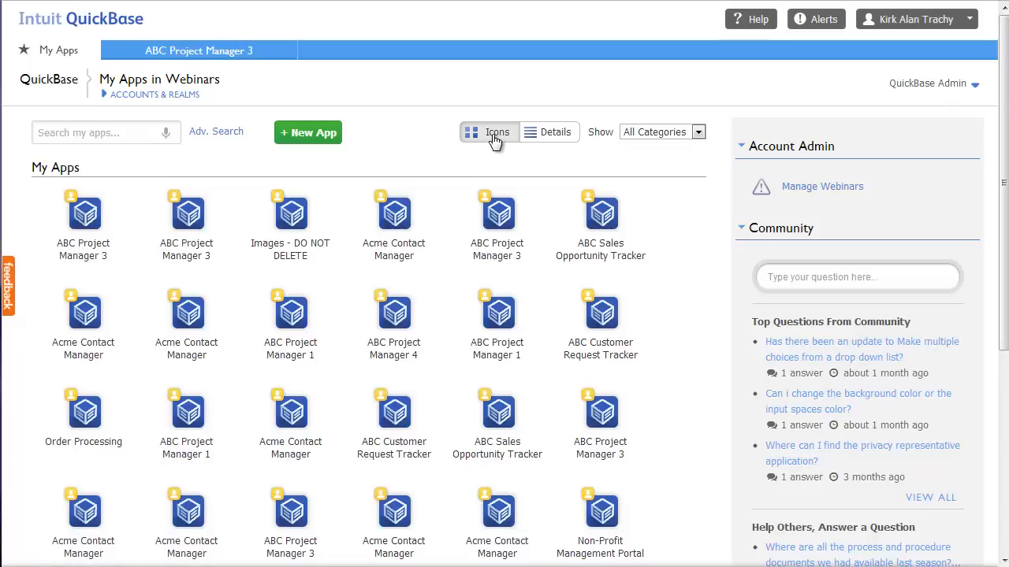
Toggle My Apps between table and icon views, view the preferences and profile page, then return
{"action": "left_click", "coordinate": [559, 134]}
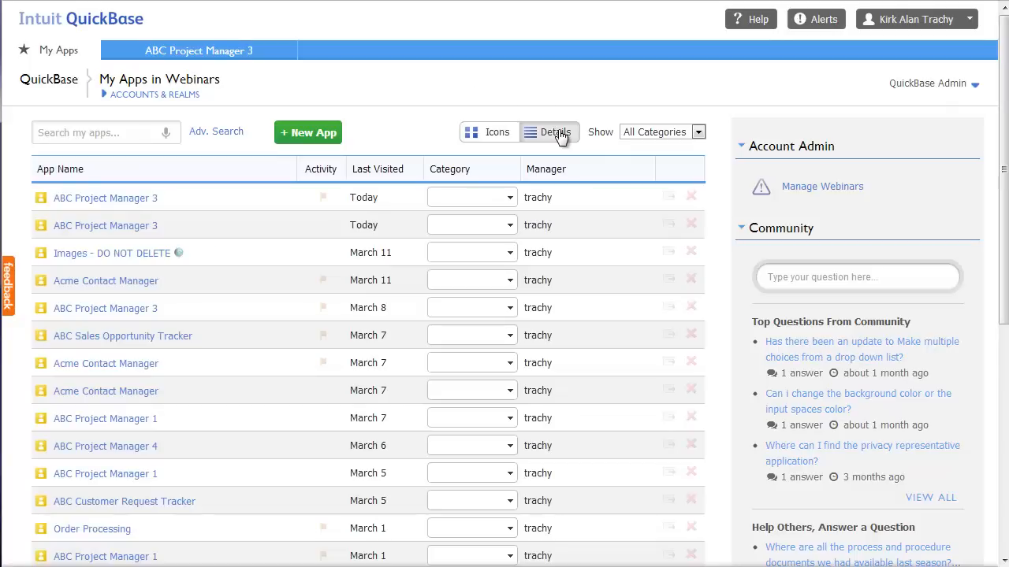
{"action": "left_click", "coordinate": [498, 138]}
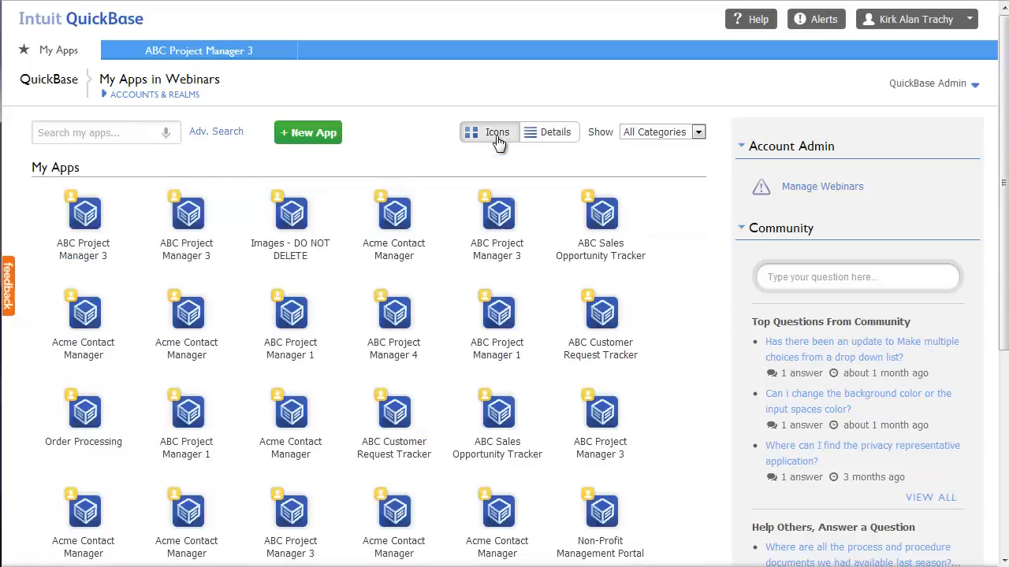
{"action": "left_click", "coordinate": [919, 28]}
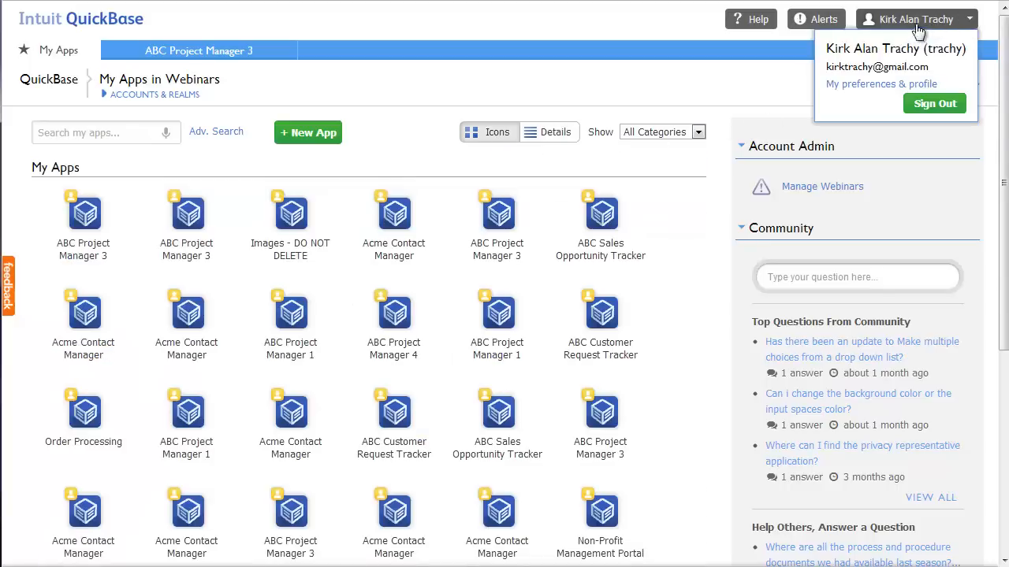
{"action": "left_click", "coordinate": [881, 84]}
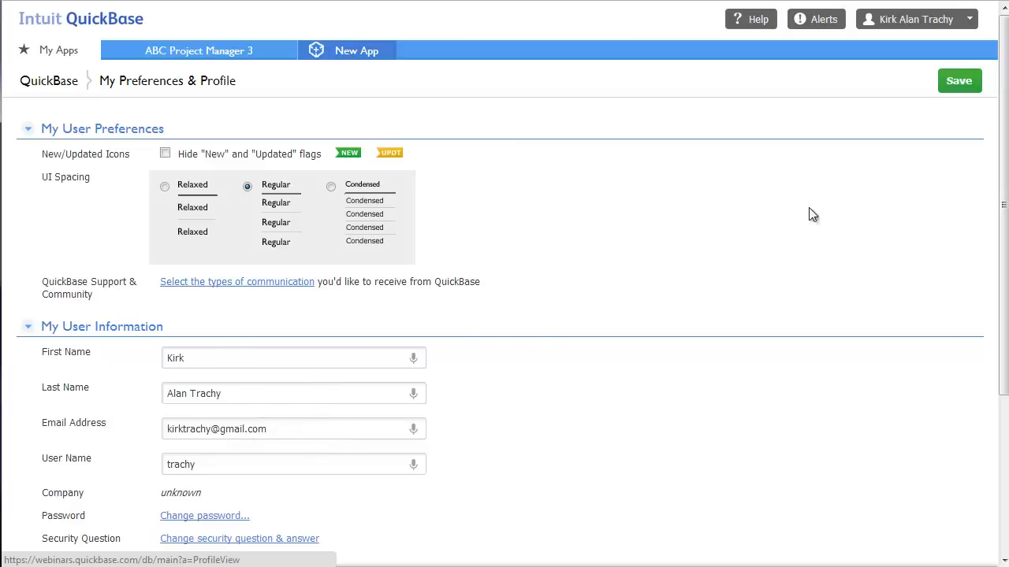
{"action": "left_click", "coordinate": [11, 1]}
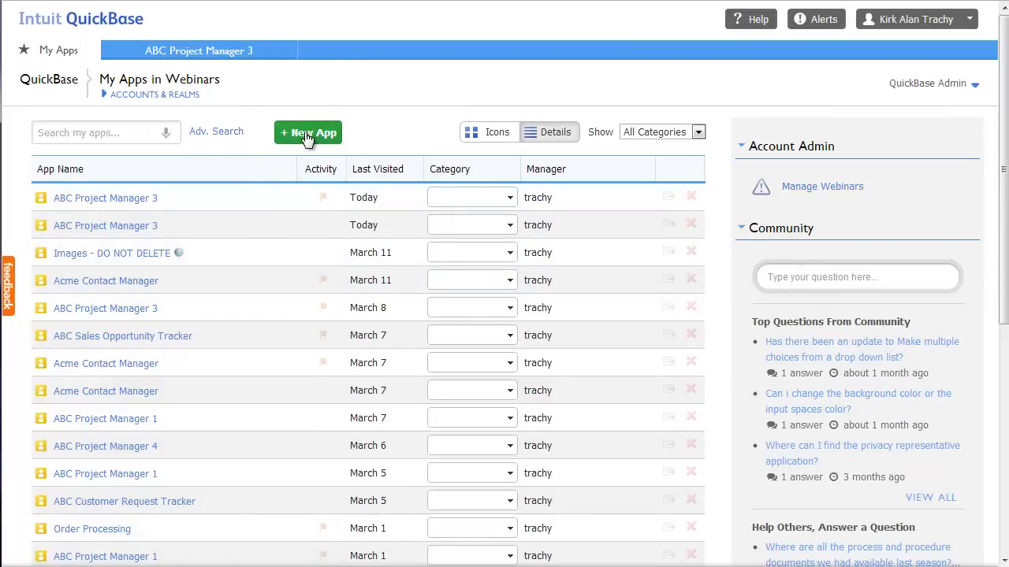
{"action": "left_click", "coordinate": [308, 134]}
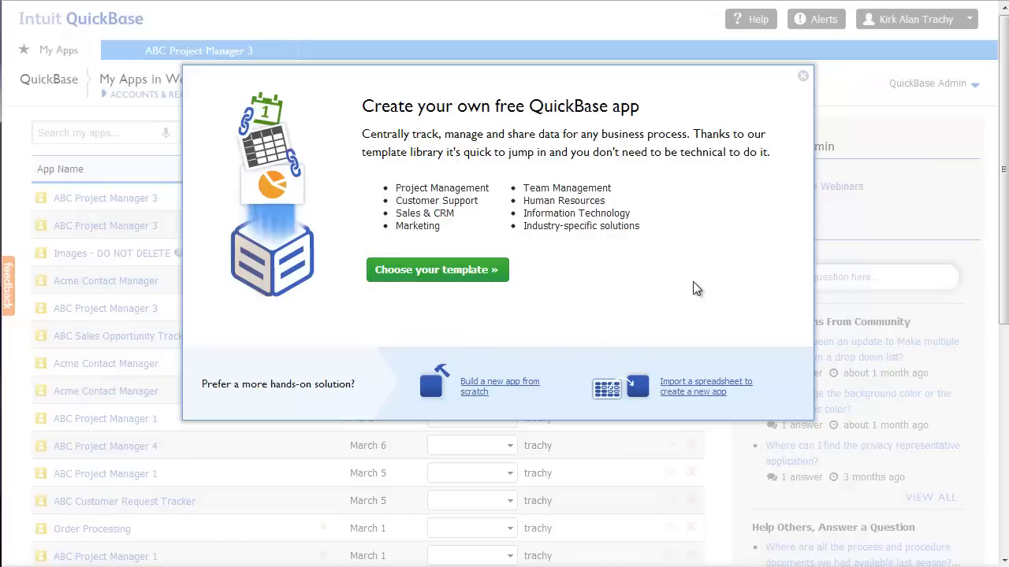
{"action": "left_click", "coordinate": [802, 79]}
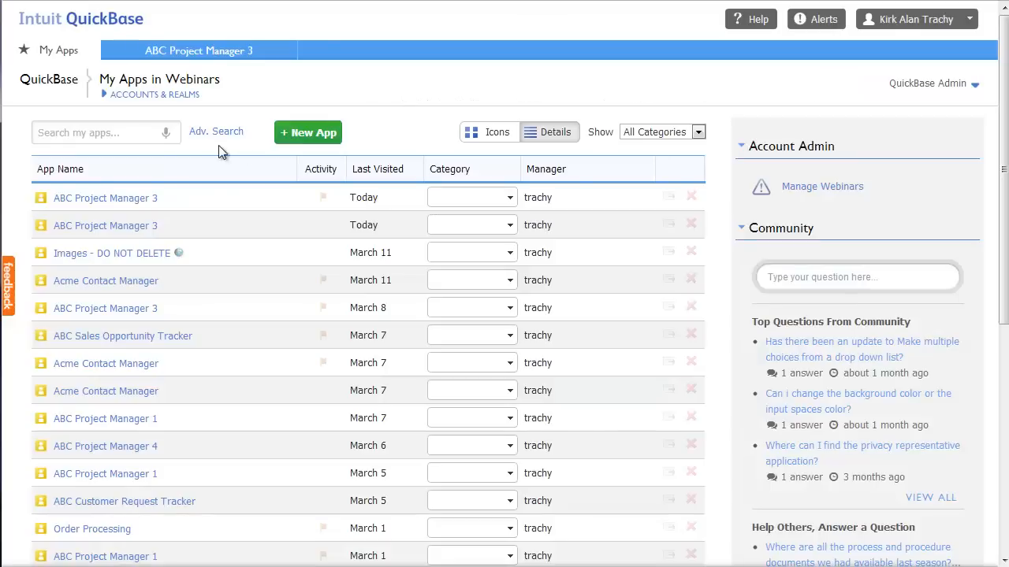
{"action": "left_click", "coordinate": [113, 203]}
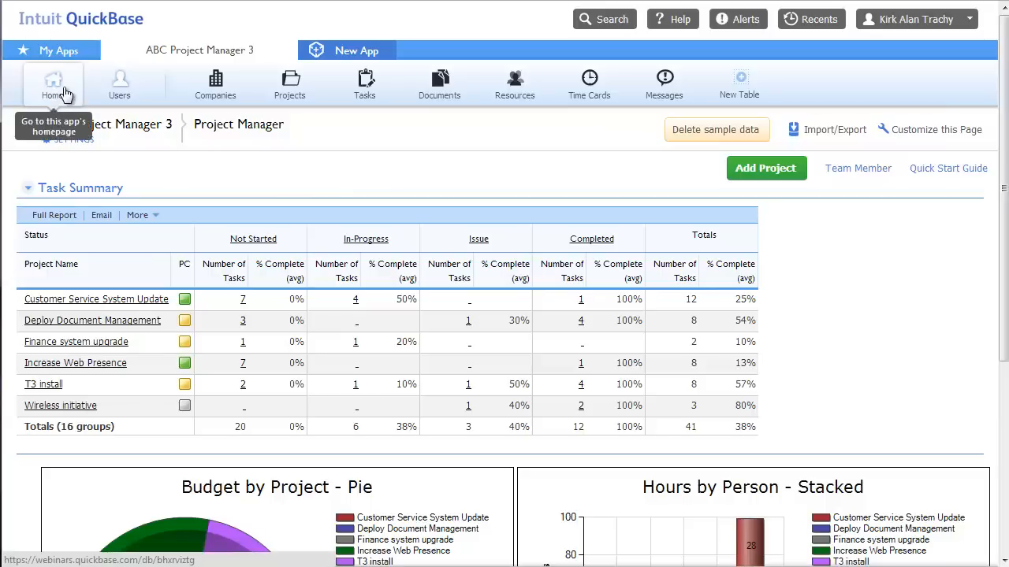
Expand Overdue Tasks and Projects and Task Timeline, then collapse and re-expand Task Summary
{"action": "left_click_drag", "start_coordinate": [1003, 187], "coordinate": [1004, 380]}
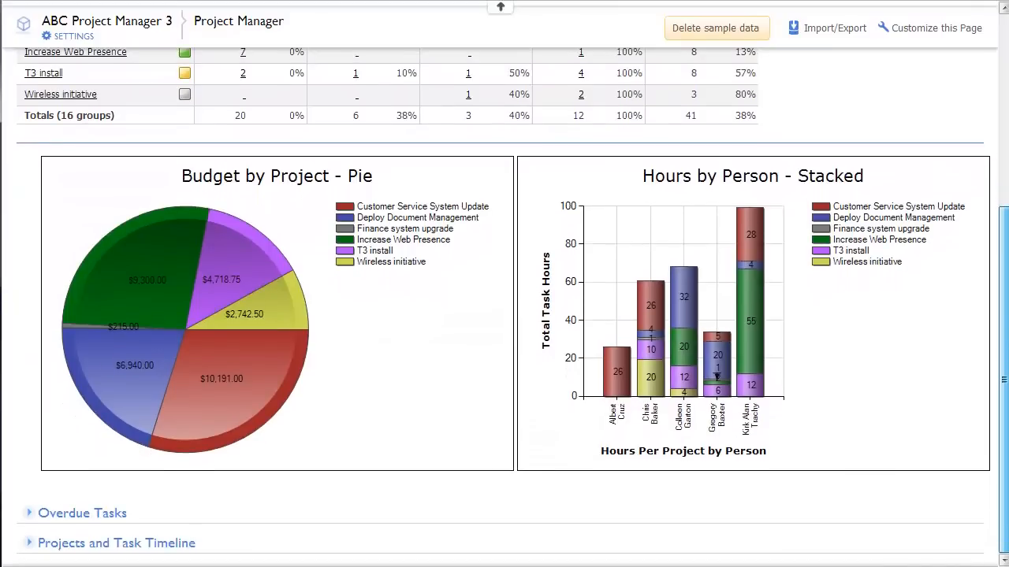
{"action": "left_click", "coordinate": [29, 515]}
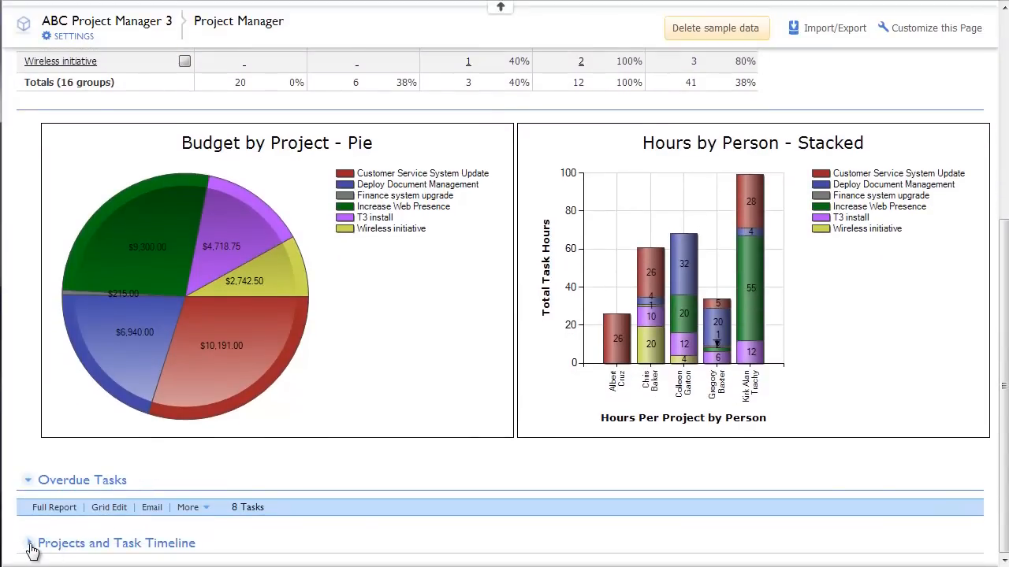
{"action": "left_click", "coordinate": [29, 544]}
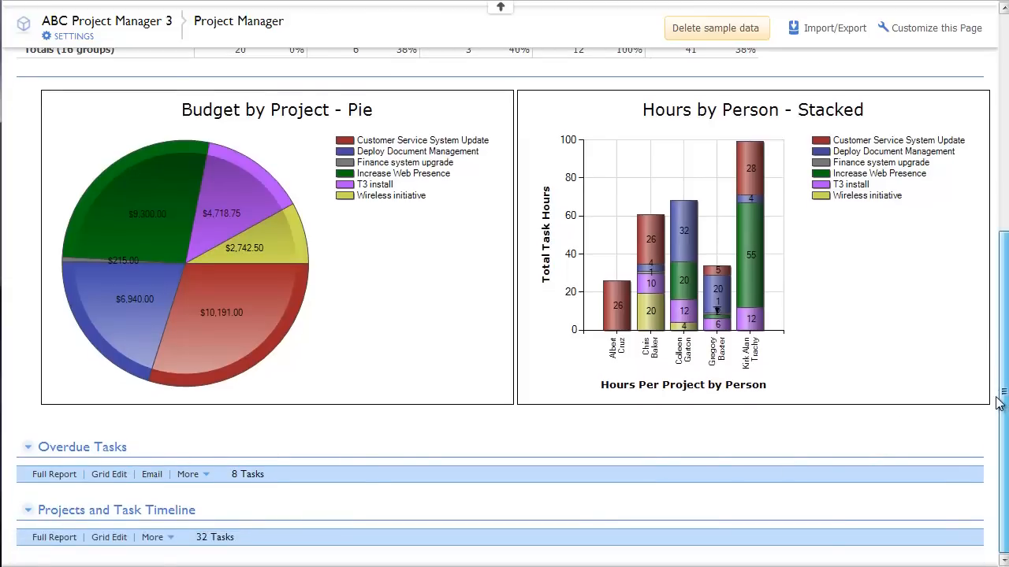
{"action": "left_click_drag", "start_coordinate": [999, 327], "coordinate": [972, 89]}
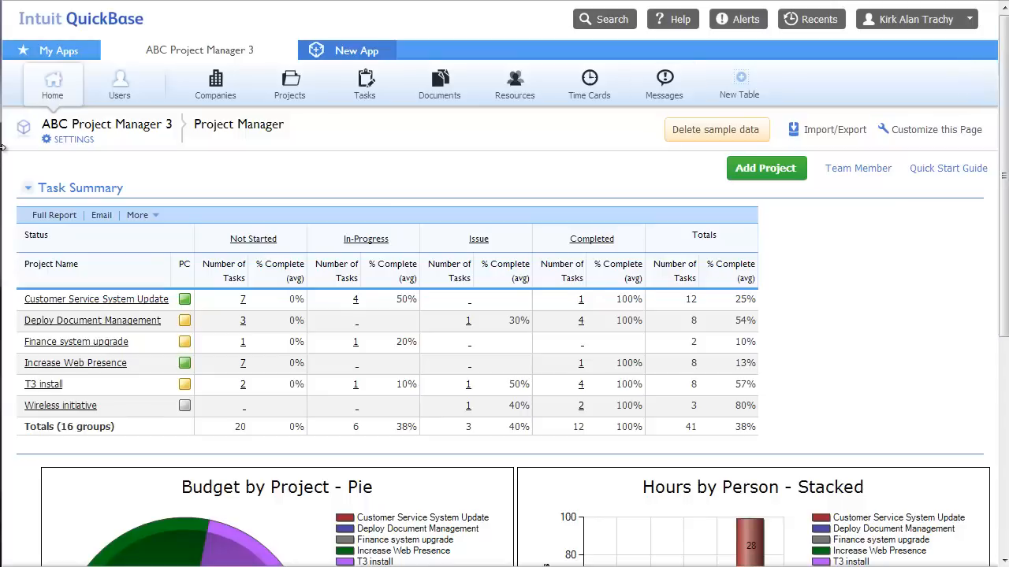
{"action": "left_click", "coordinate": [28, 191]}
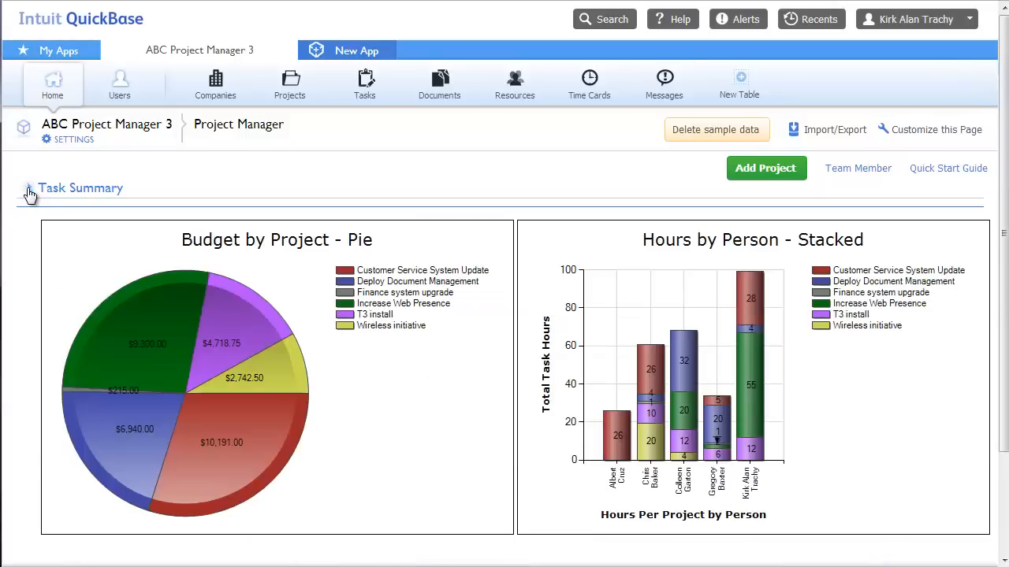
{"action": "left_click", "coordinate": [28, 190]}
{"action": "left_click", "coordinate": [948, 134]}
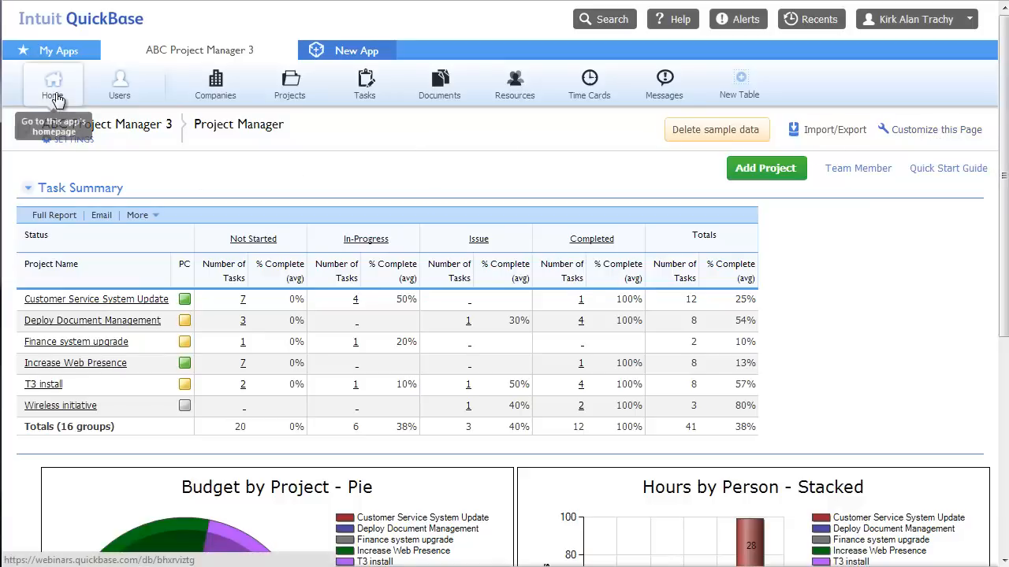
On the Users page, preview the roles for sharing with a new user, cancel, and open Companies
{"action": "left_click", "coordinate": [141, 93]}
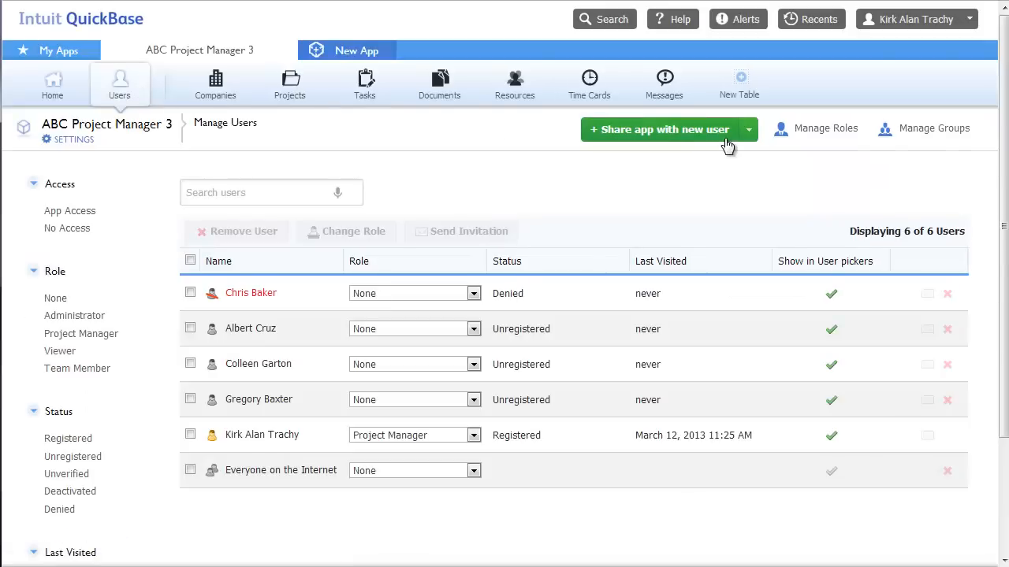
{"action": "left_click", "coordinate": [656, 134]}
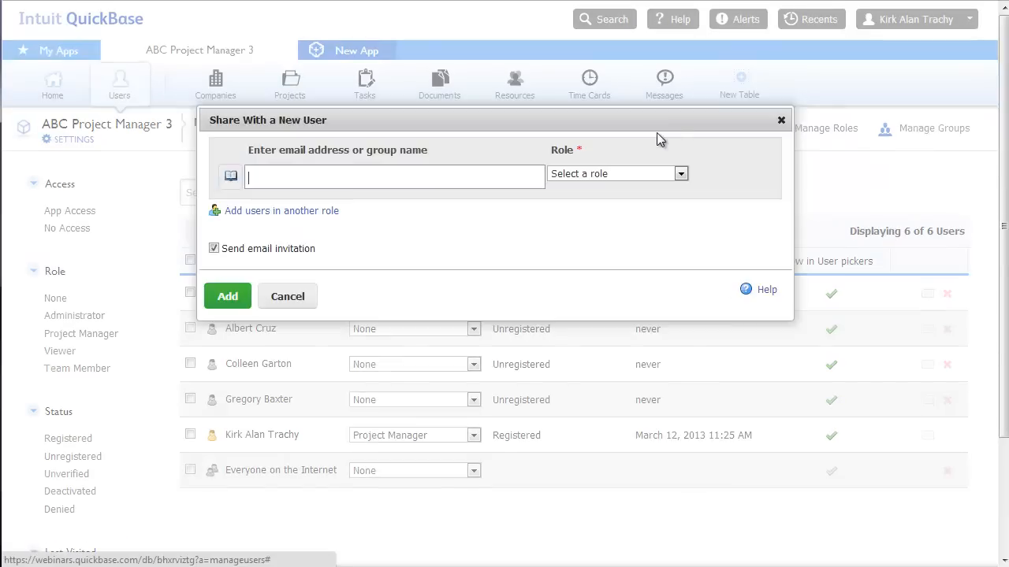
{"action": "left_click", "coordinate": [593, 176]}
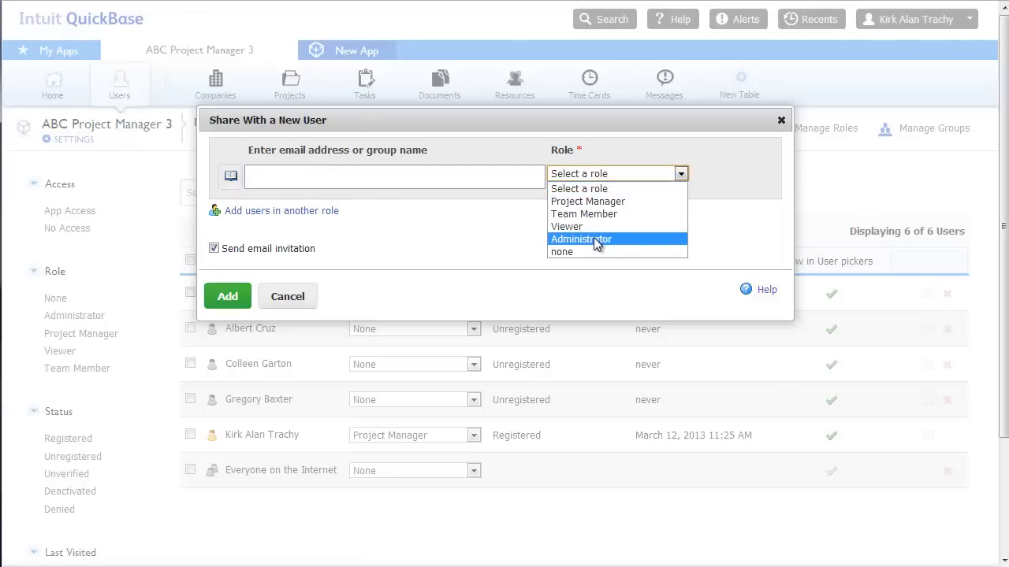
{"action": "left_click", "coordinate": [286, 297]}
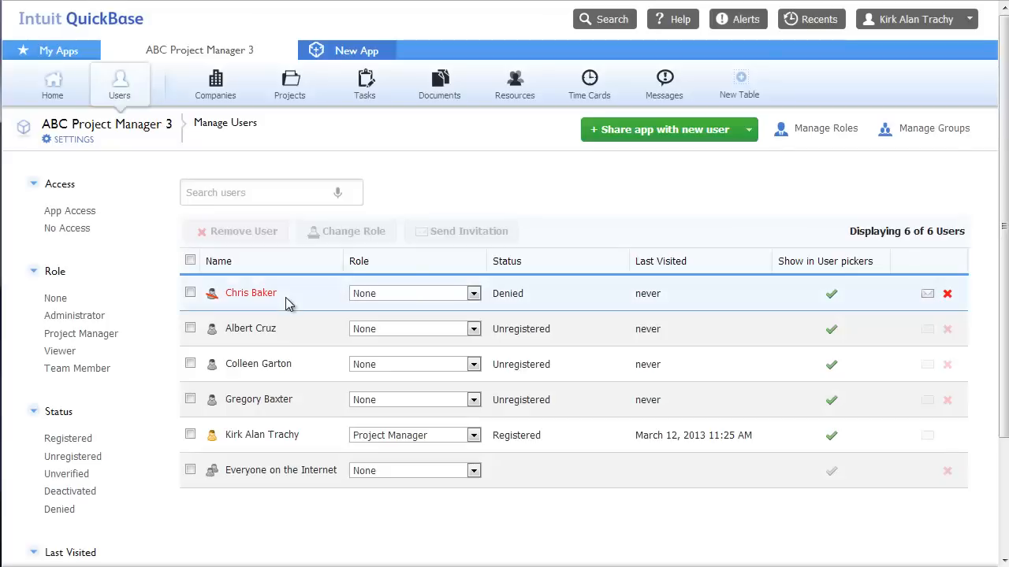
{"action": "left_click", "coordinate": [228, 93]}
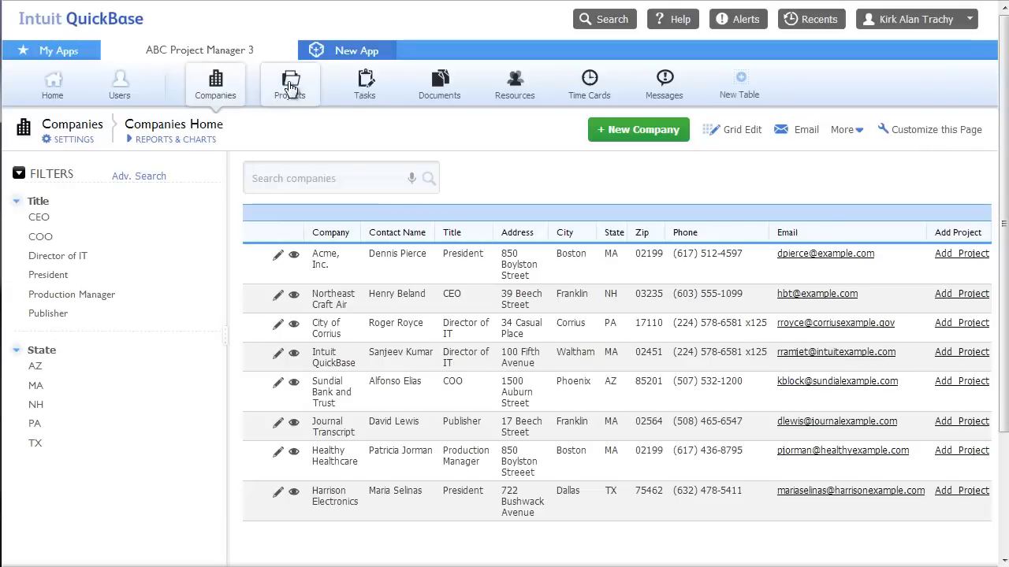
Go to the Projects table, then on to the Tasks table
{"action": "left_click", "coordinate": [296, 90]}
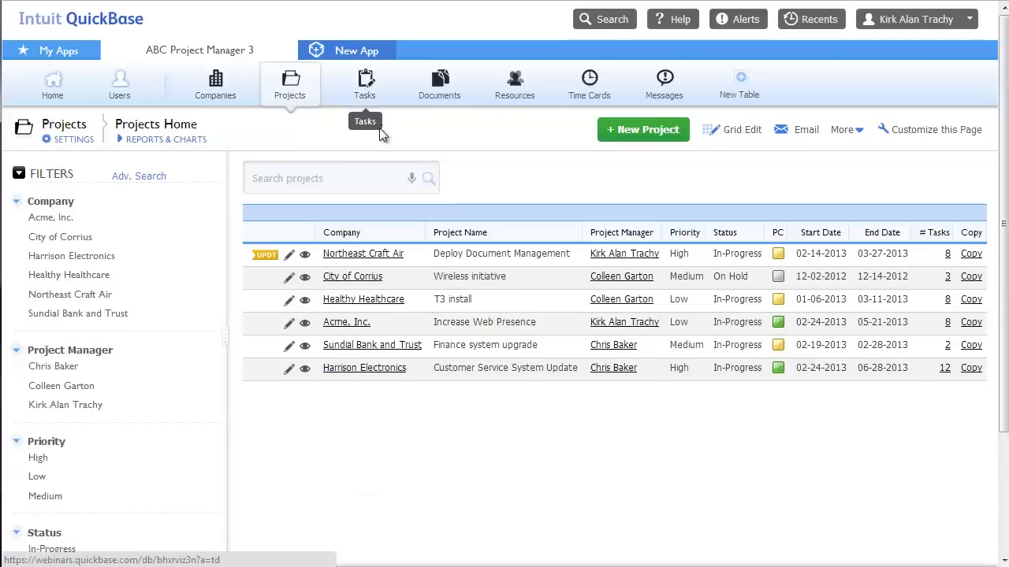
{"action": "left_click", "coordinate": [368, 89]}
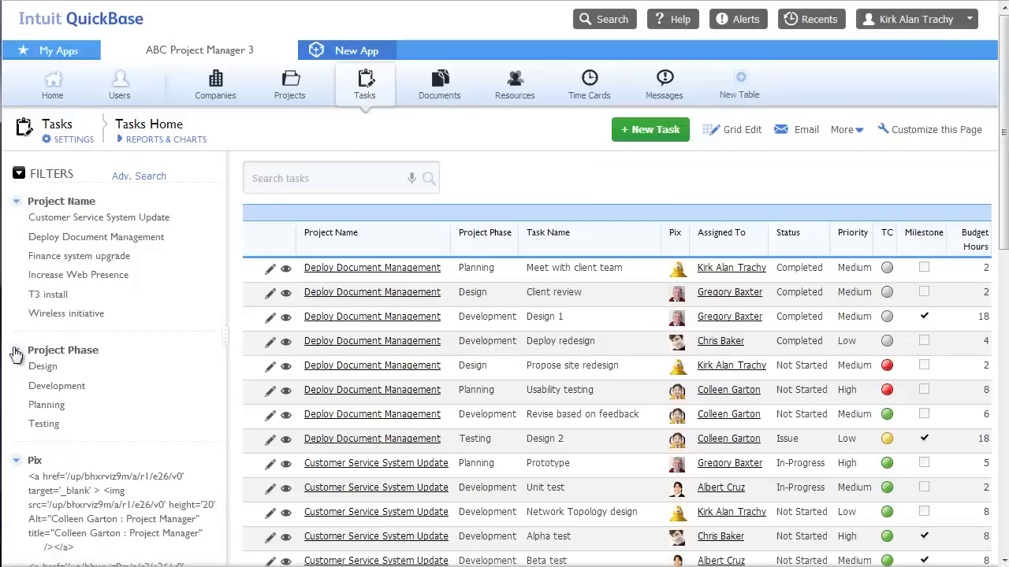
Filter tasks to Customer Service System Update and Finance system upgrade, grouped by project name A to Z
{"action": "left_click", "coordinate": [47, 218]}
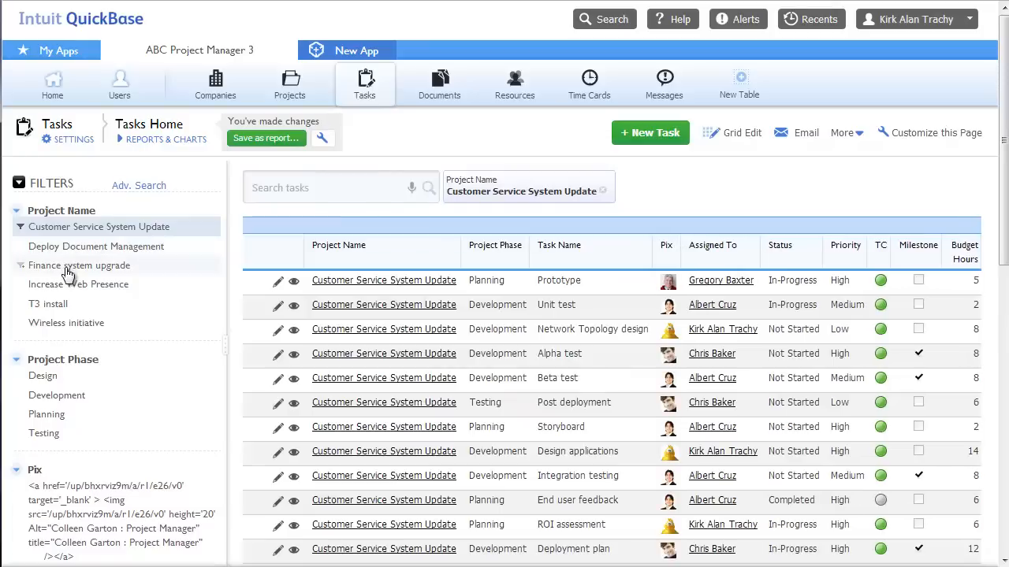
{"action": "left_click", "coordinate": [68, 268]}
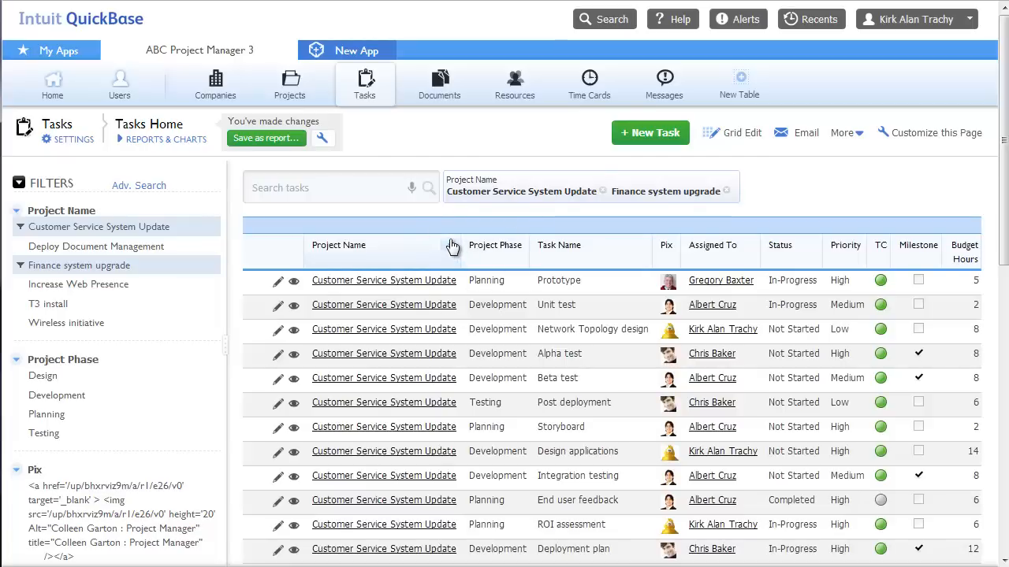
{"action": "left_click", "coordinate": [451, 249]}
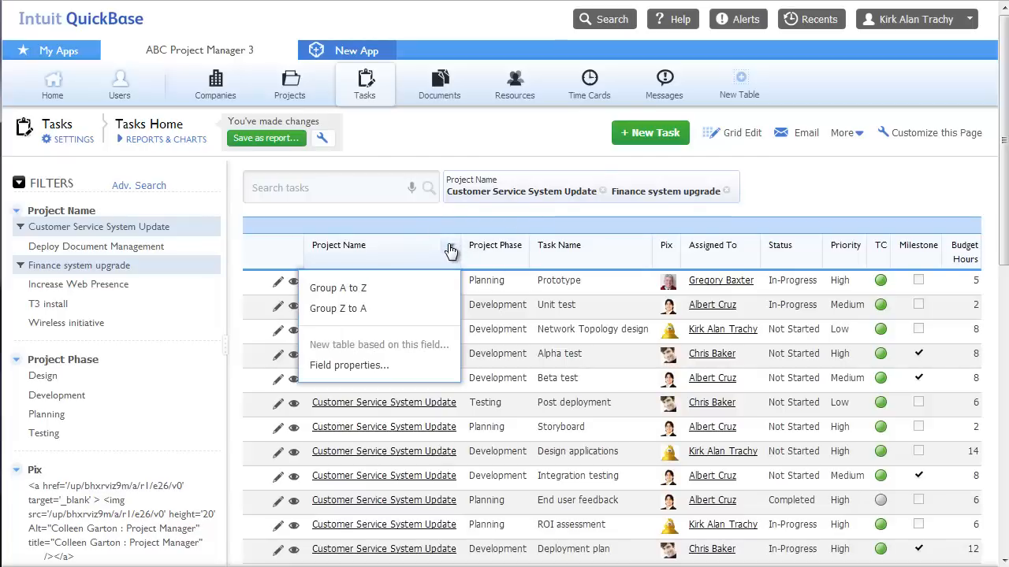
{"action": "left_click", "coordinate": [364, 290]}
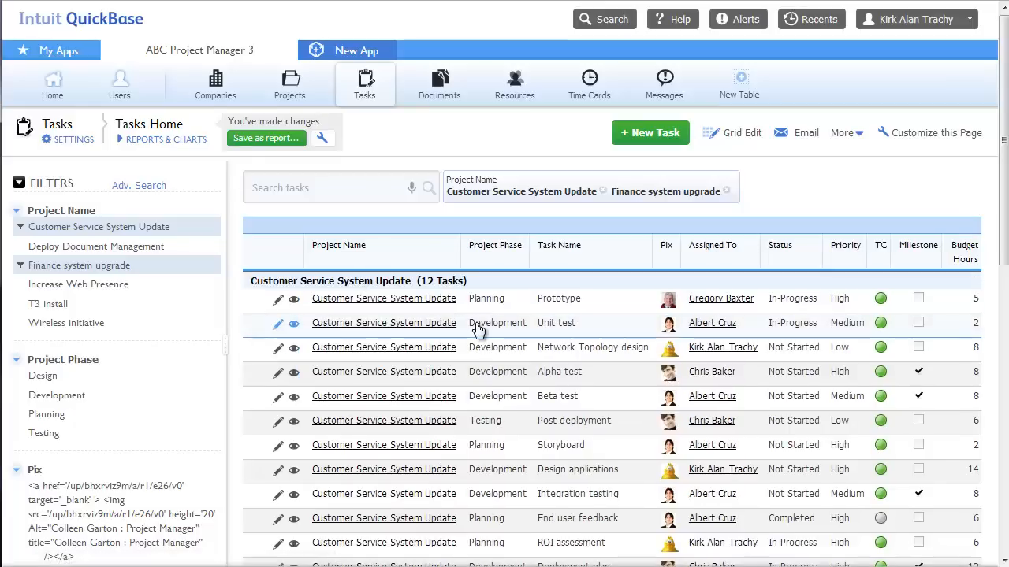
{"action": "key", "text": "ctrl"}
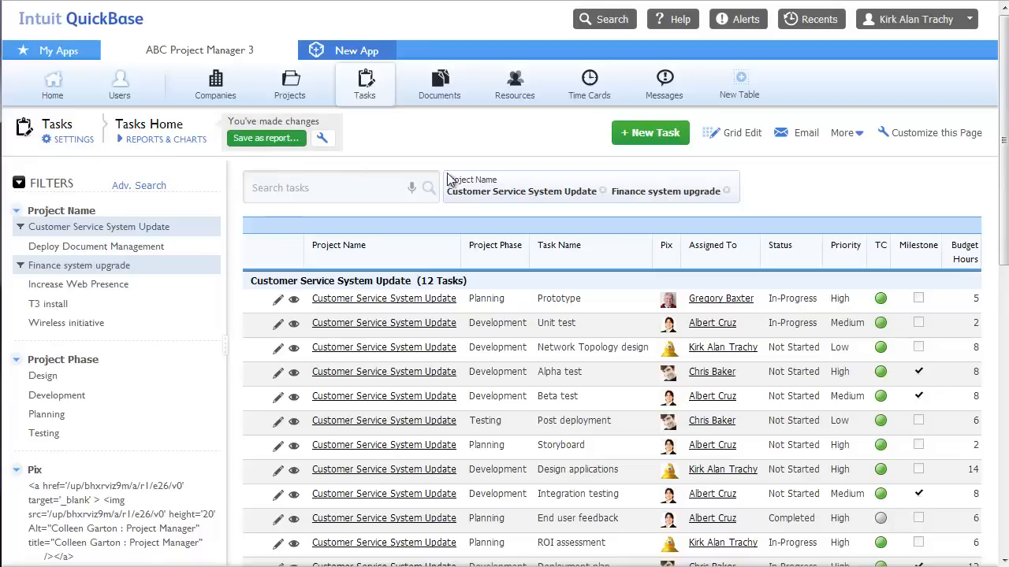
Remove both project filters, toggle the Filters panel, and open Advanced Search
{"action": "left_click", "coordinate": [603, 190]}
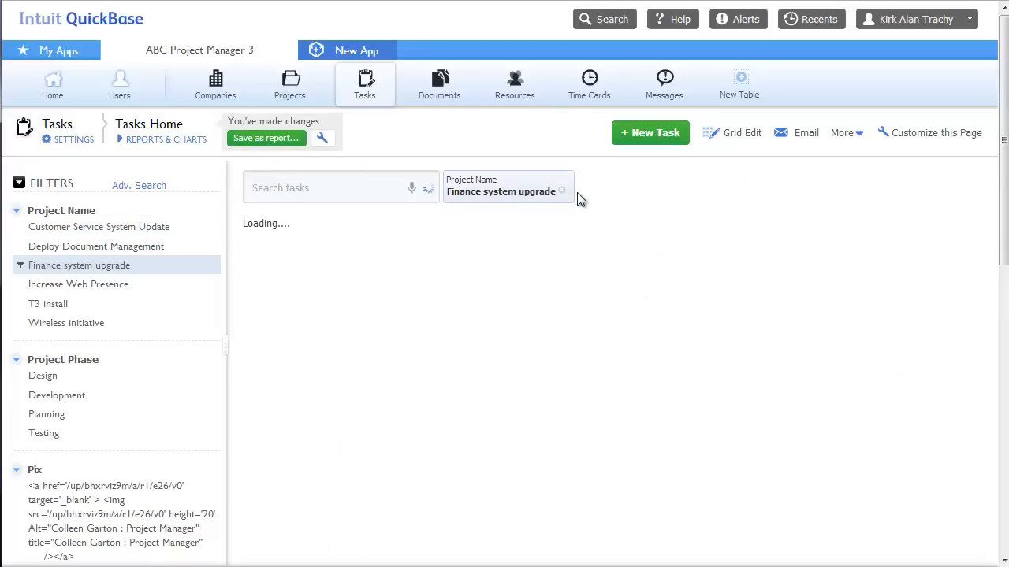
{"action": "left_click", "coordinate": [561, 191]}
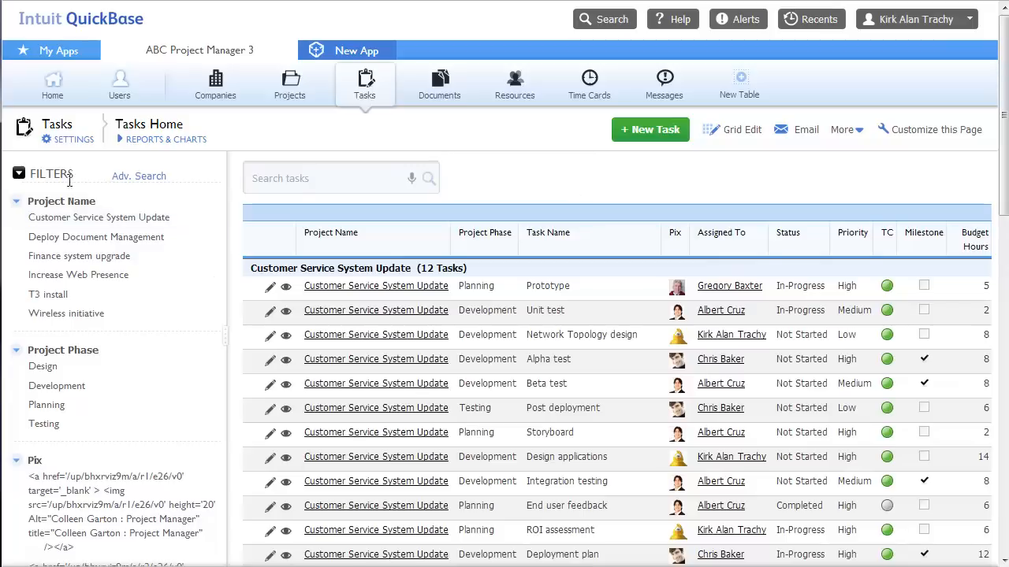
{"action": "left_click", "coordinate": [18, 174]}
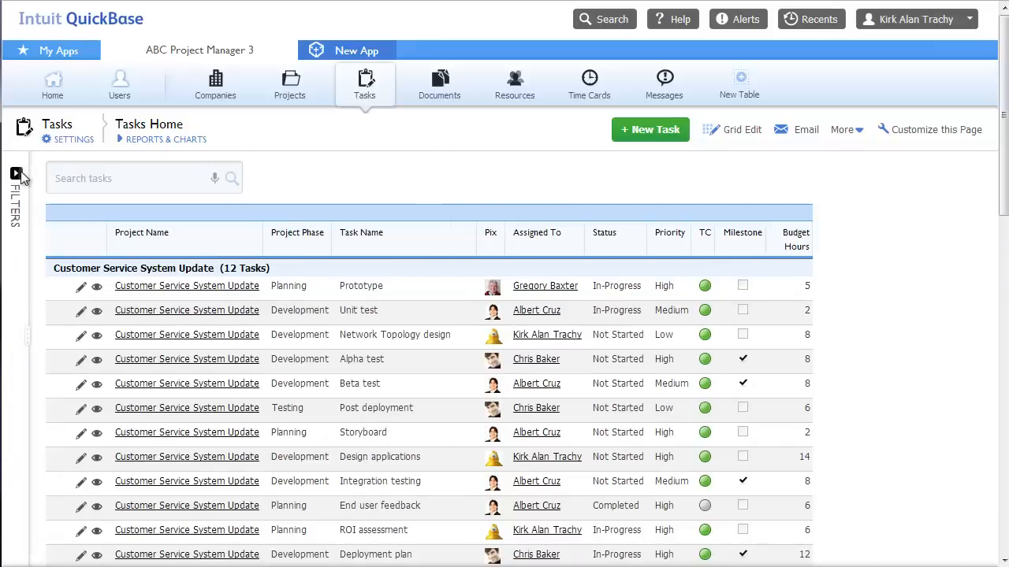
{"action": "left_click", "coordinate": [17, 174]}
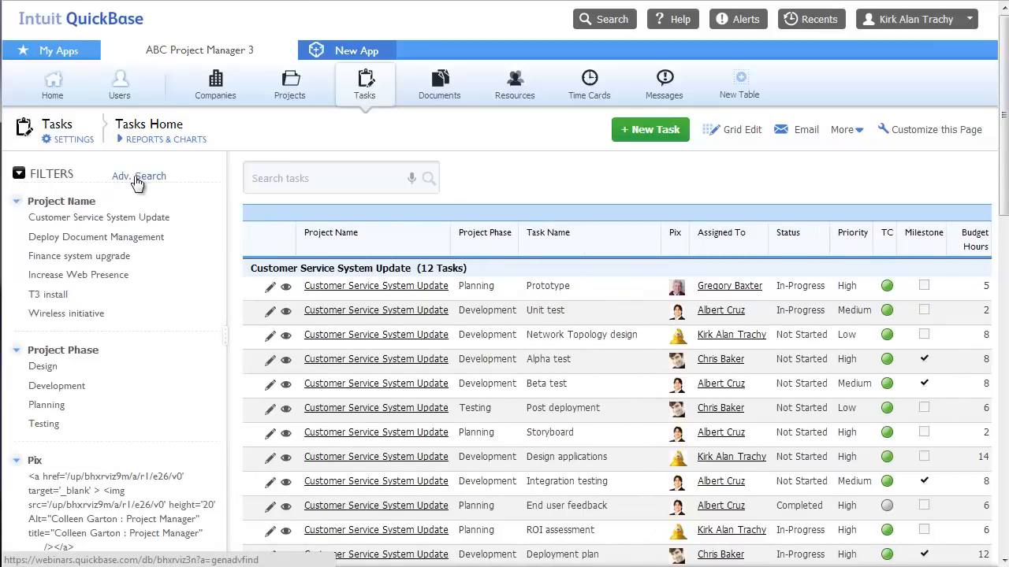
{"action": "left_click", "coordinate": [137, 177]}
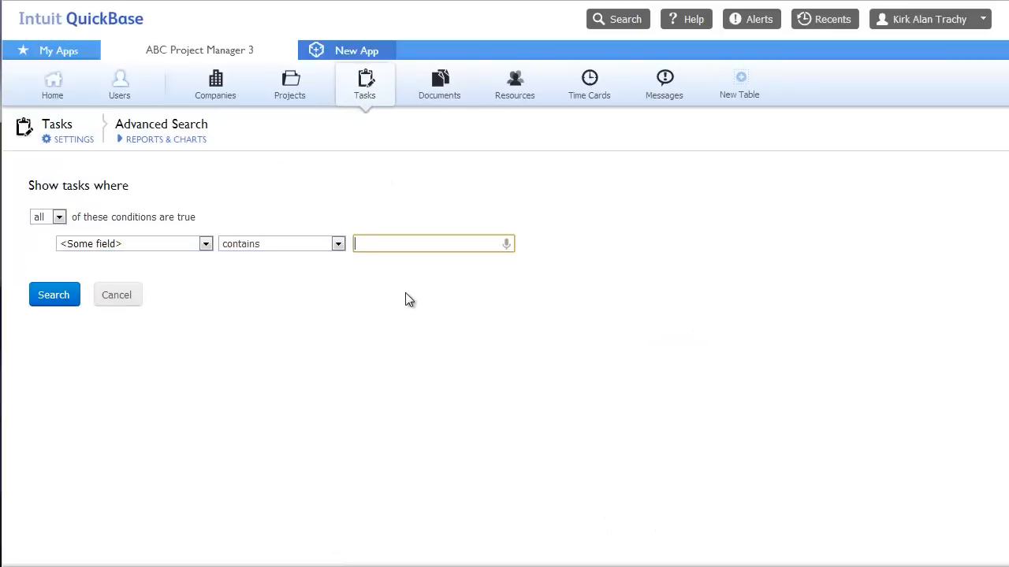
Browse the Advanced Search field and comparison operator lists, then return to Tasks home unsearched
{"action": "left_click", "coordinate": [178, 246]}
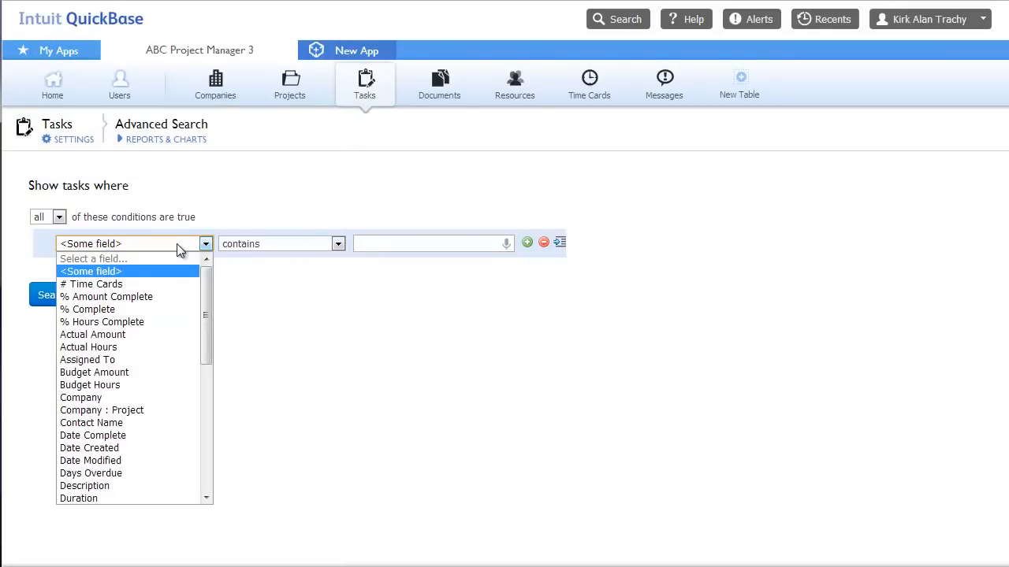
{"action": "left_click", "coordinate": [246, 242]}
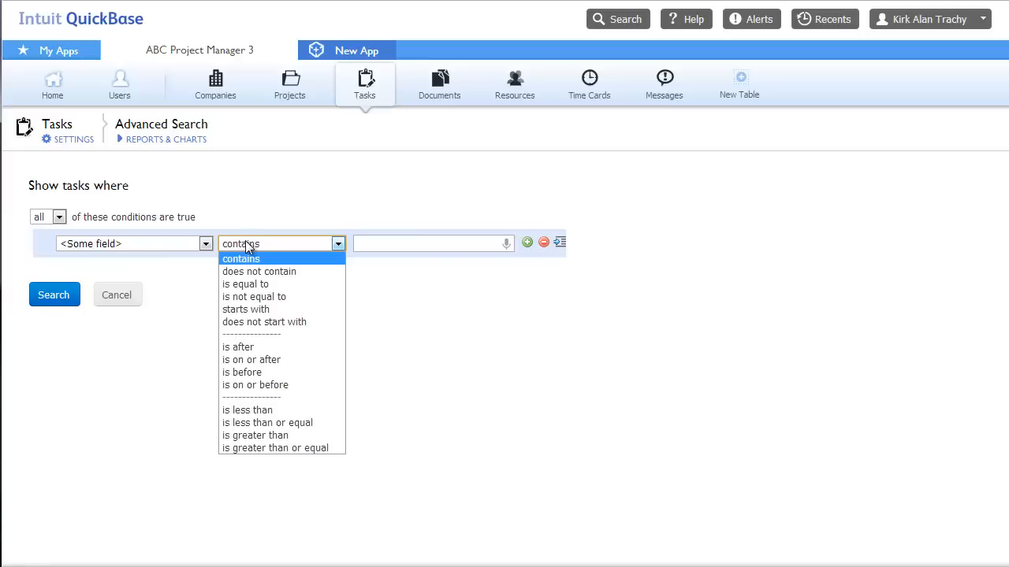
{"action": "left_click", "coordinate": [371, 83]}
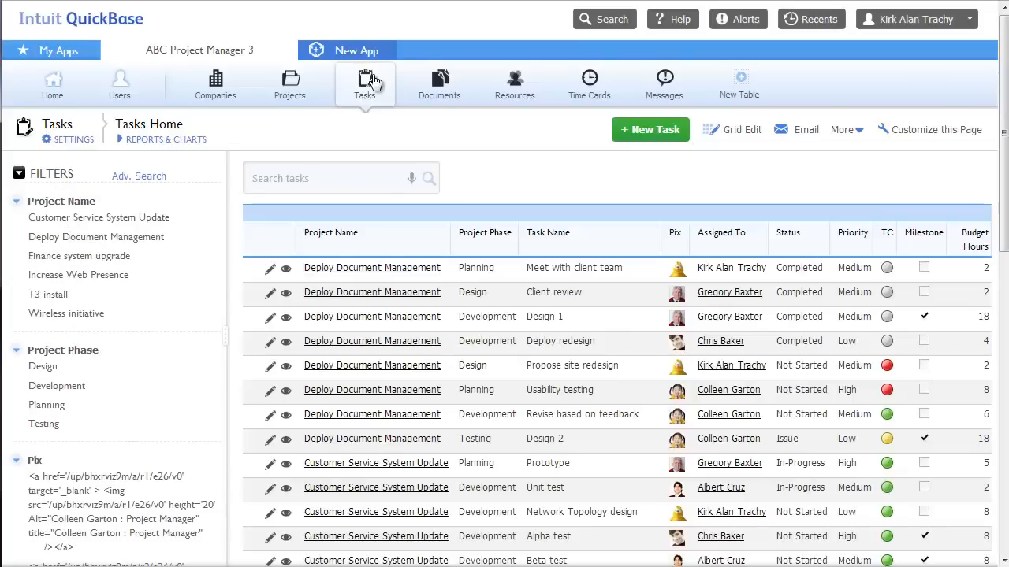
Open the List All task report from Reports & Charts
{"action": "left_click", "coordinate": [165, 144]}
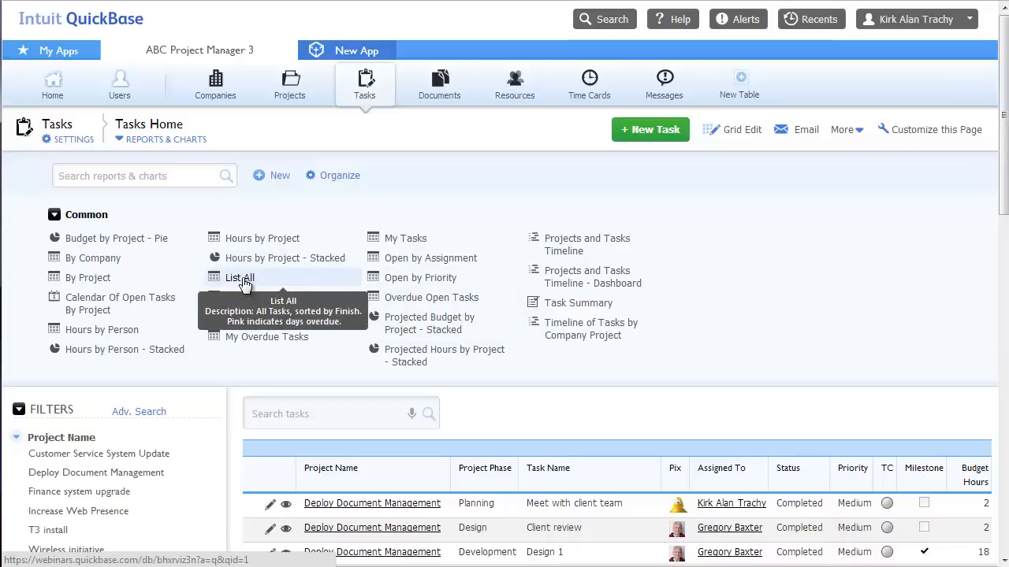
{"action": "left_click", "coordinate": [242, 279]}
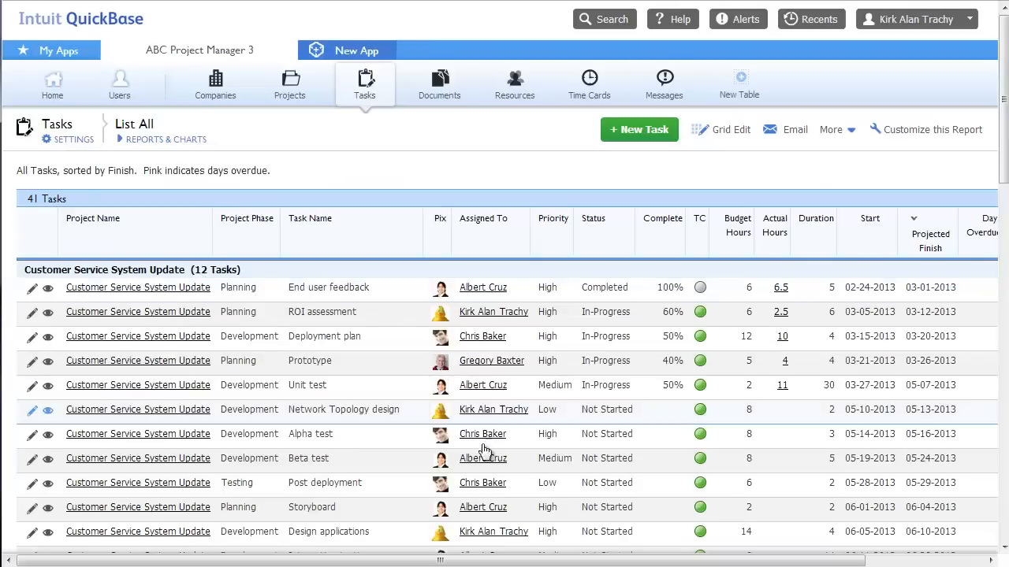
{"action": "left_click", "coordinate": [142, 142]}
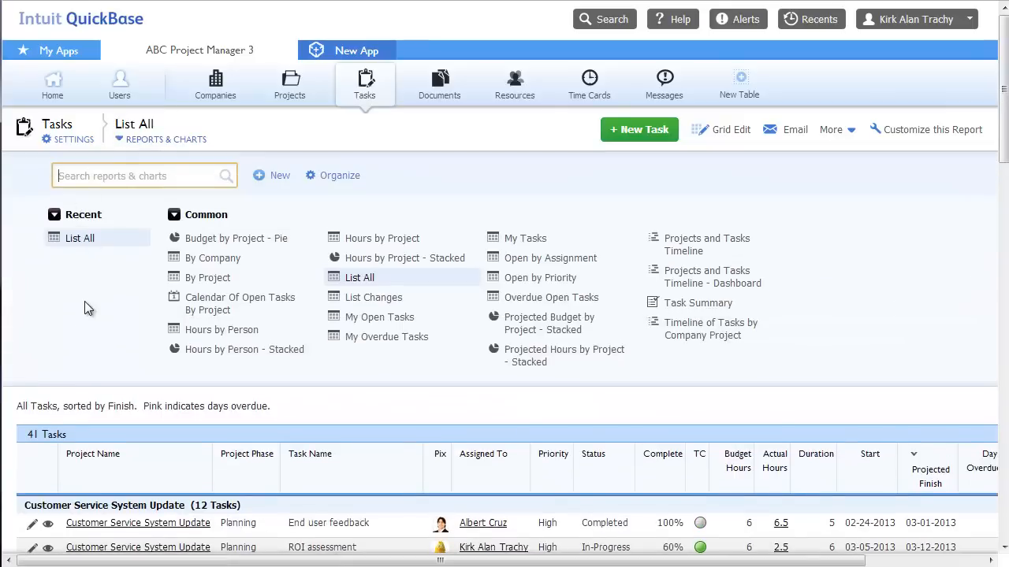
{"action": "left_click", "coordinate": [77, 240]}
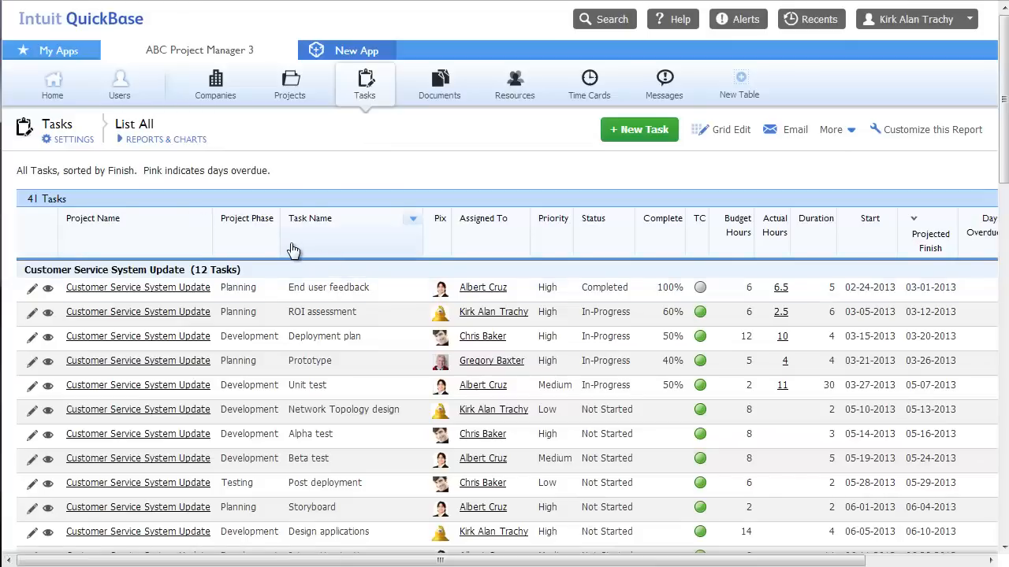
Move the Task Name column after Priority and choose Save as
{"action": "left_click_drag", "start_coordinate": [294, 247], "coordinate": [619, 244]}
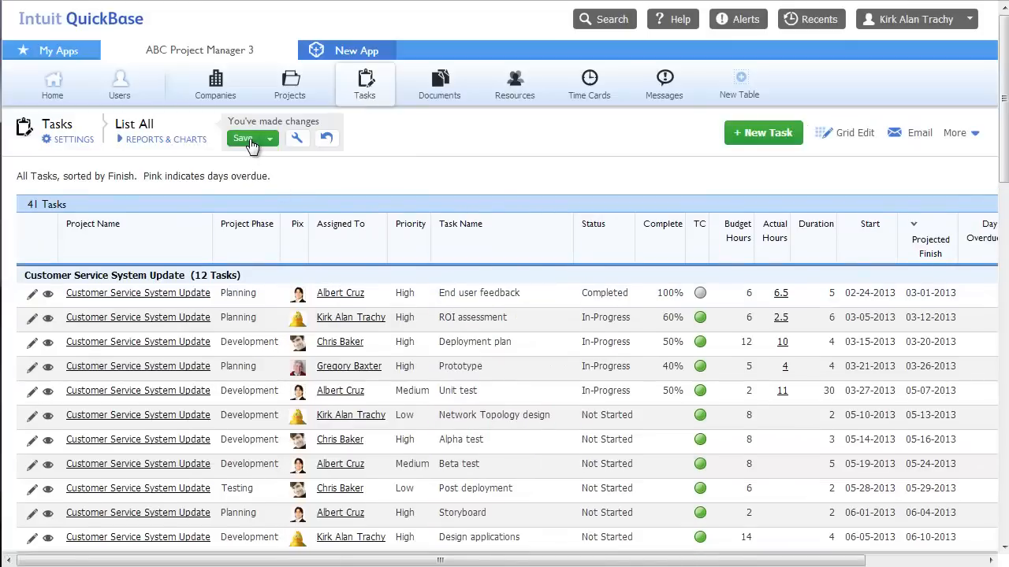
{"action": "left_click", "coordinate": [270, 139]}
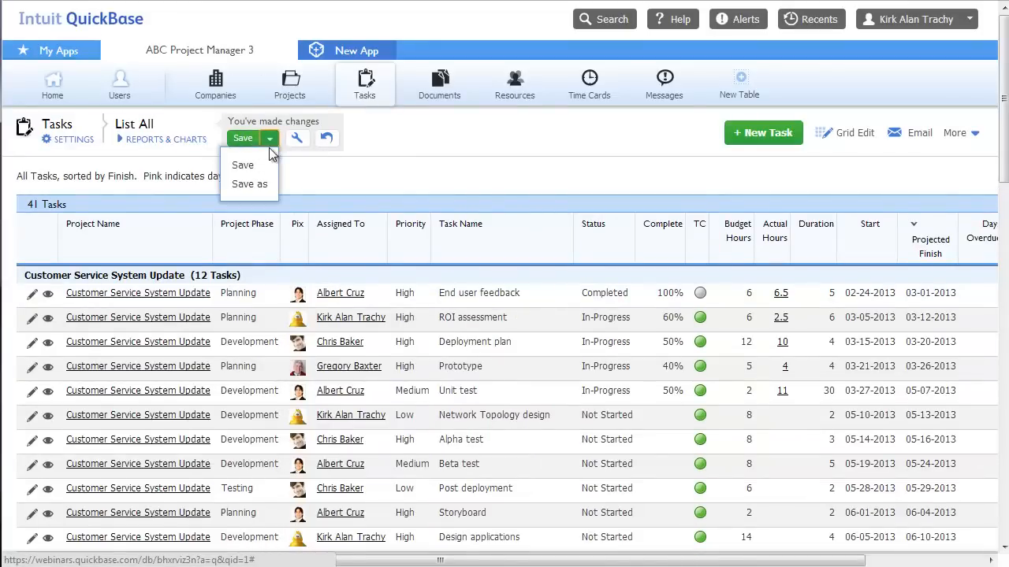
{"action": "left_click", "coordinate": [271, 187]}
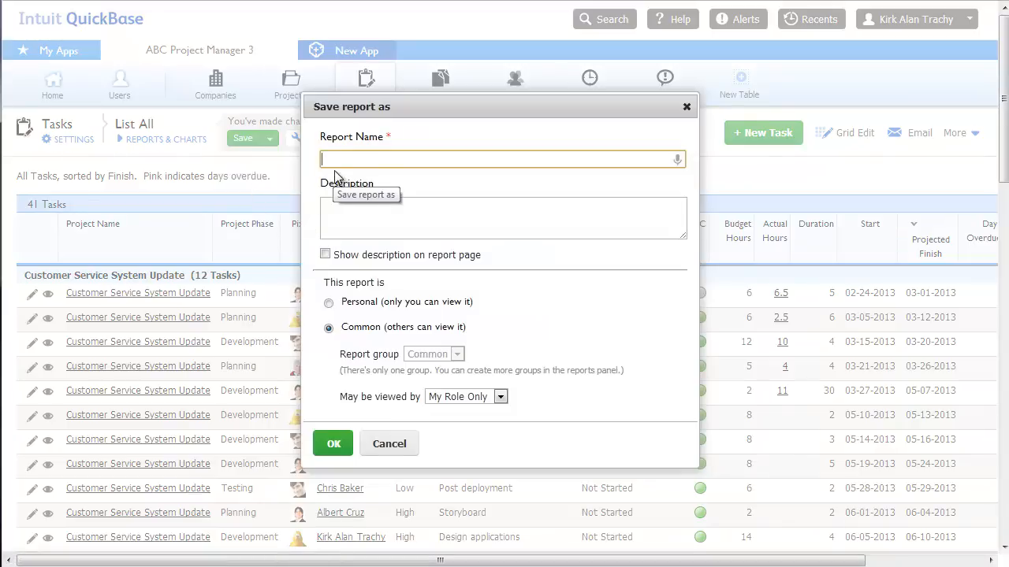
Name the report 'test', mark it Personal, and confirm the save
{"action": "type", "text": "test"}
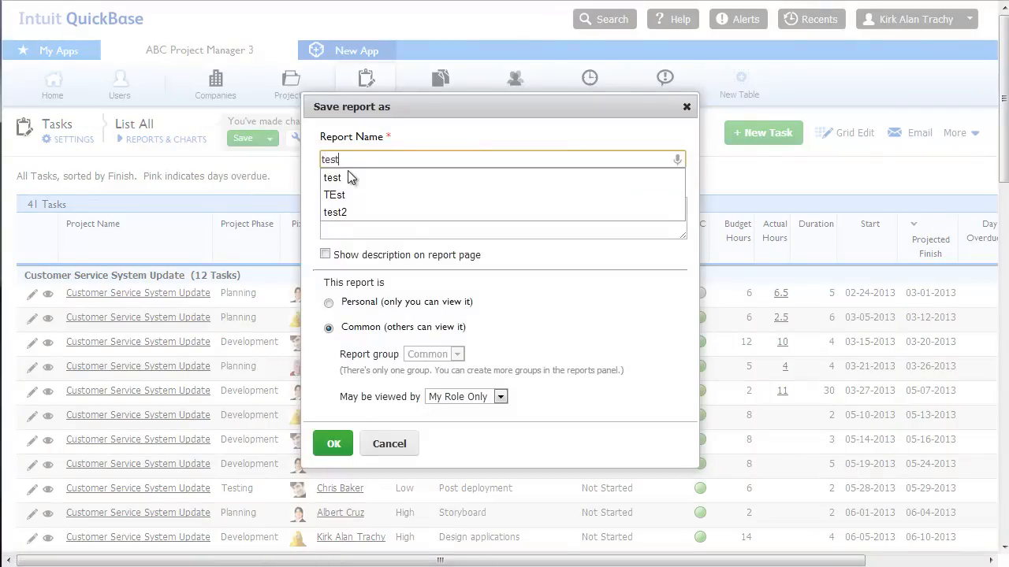
{"action": "left_click", "coordinate": [327, 304]}
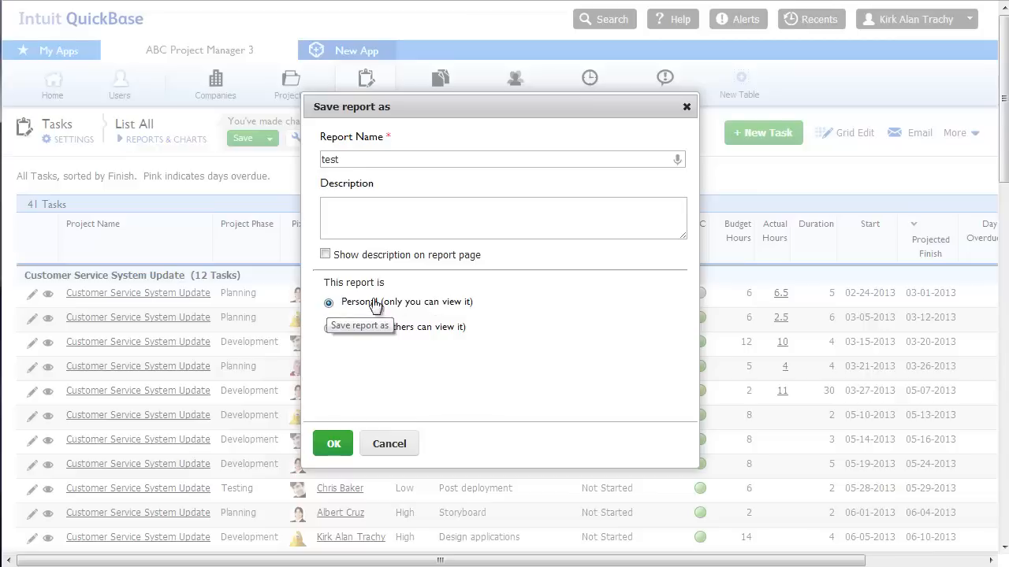
{"action": "left_click", "coordinate": [333, 445]}
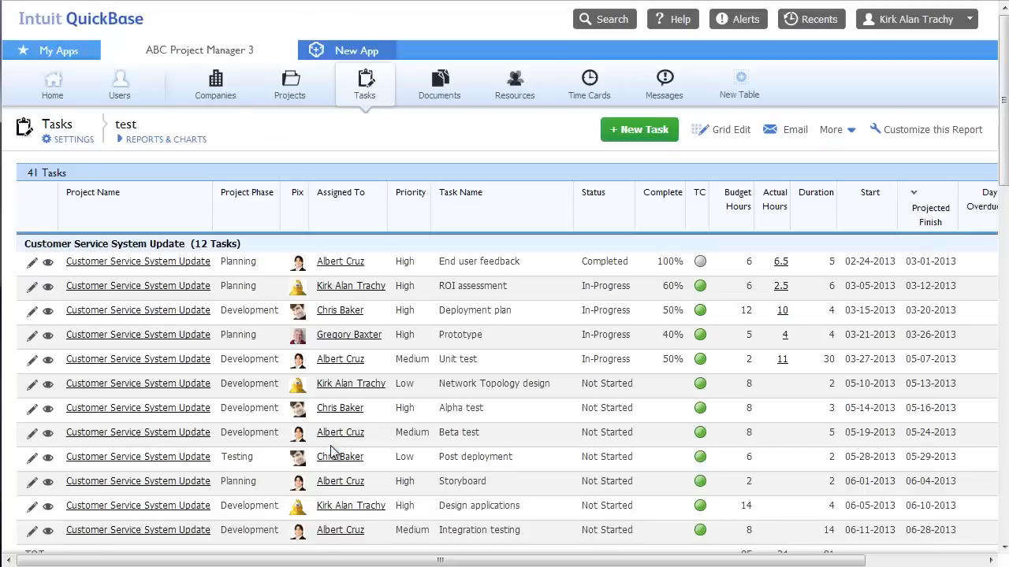
{"action": "left_click", "coordinate": [161, 138]}
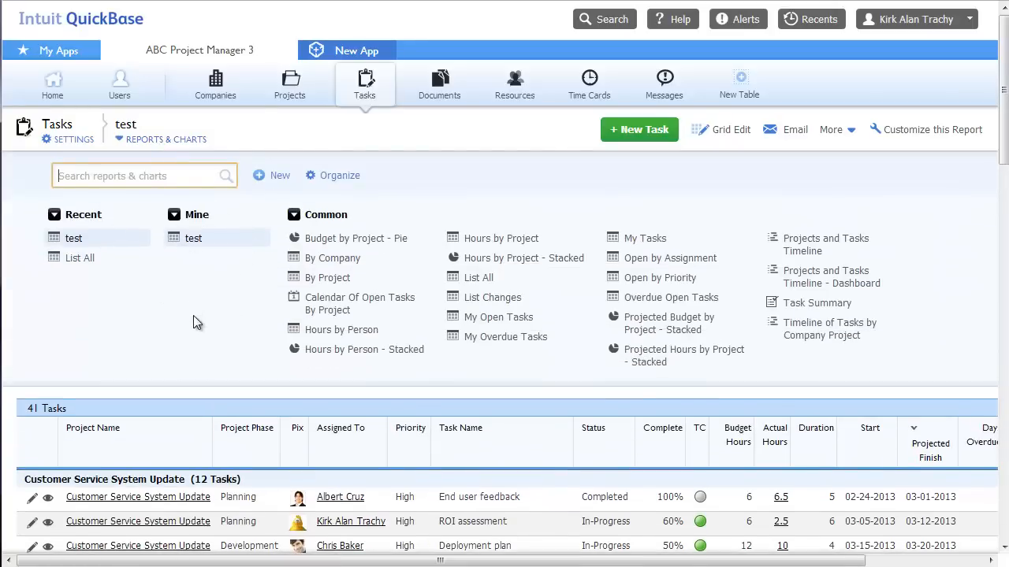
{"action": "left_click", "coordinate": [174, 218]}
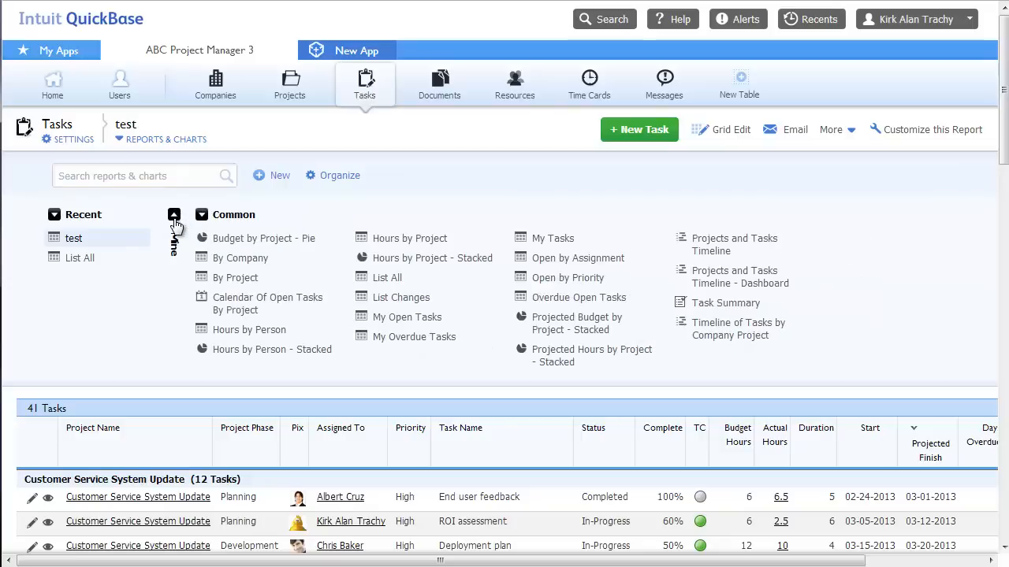
{"action": "left_click", "coordinate": [175, 218]}
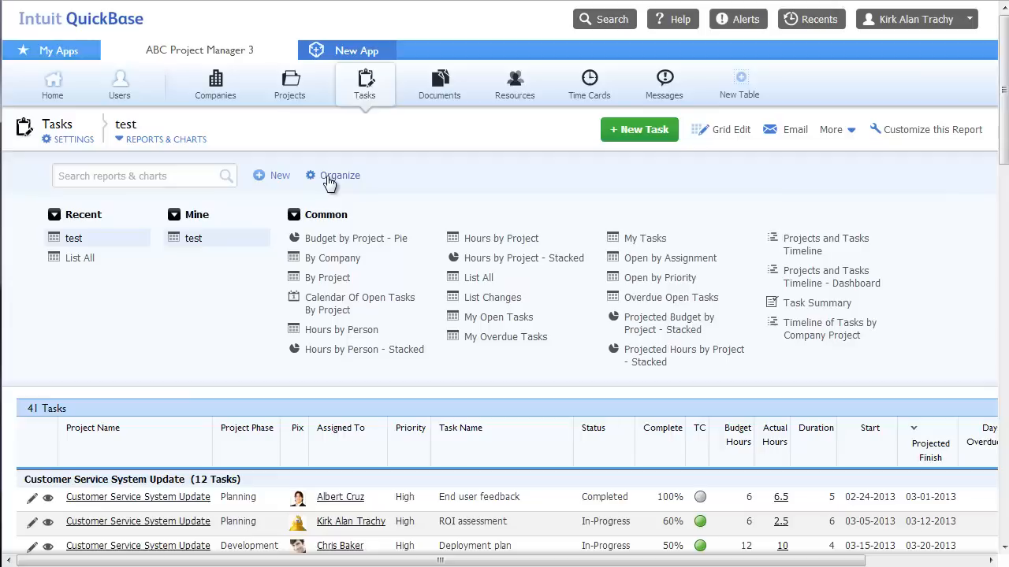
{"action": "left_click", "coordinate": [294, 215]}
{"action": "left_click", "coordinate": [294, 216]}
{"action": "left_click", "coordinate": [86, 176]}
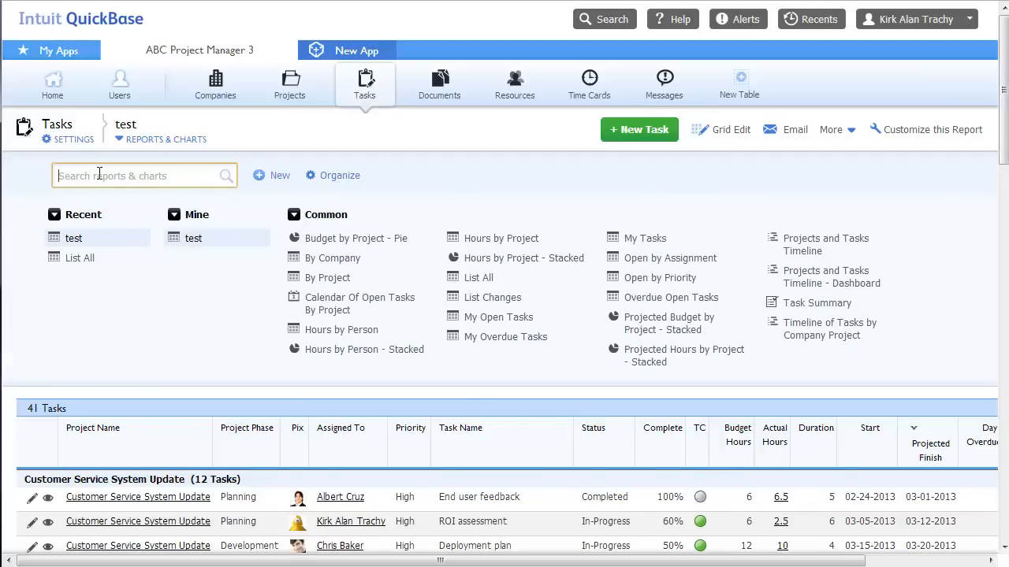
{"action": "type", "text": "my"}
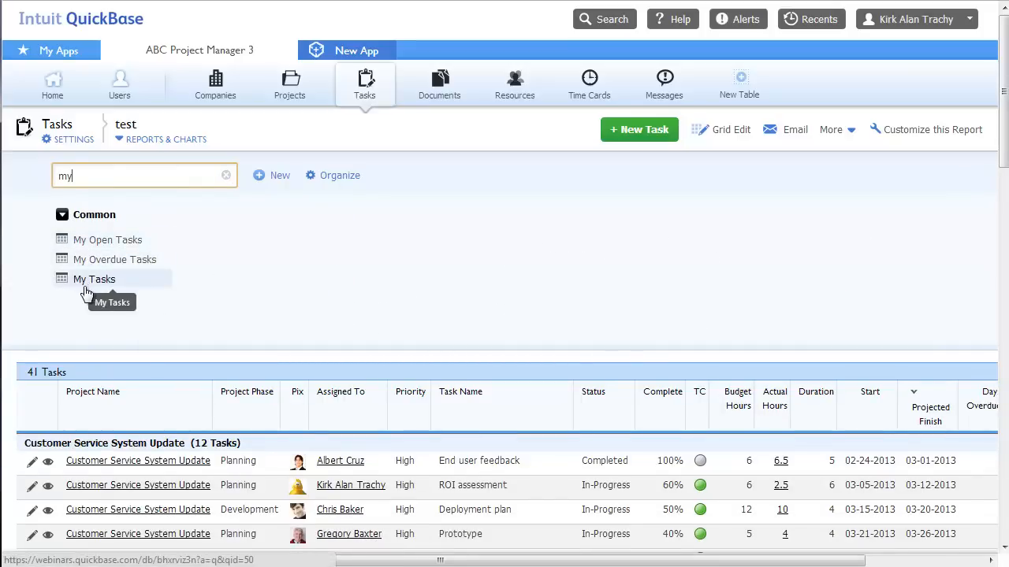
{"action": "left_click_drag", "start_coordinate": [83, 176], "coordinate": [49, 177]}
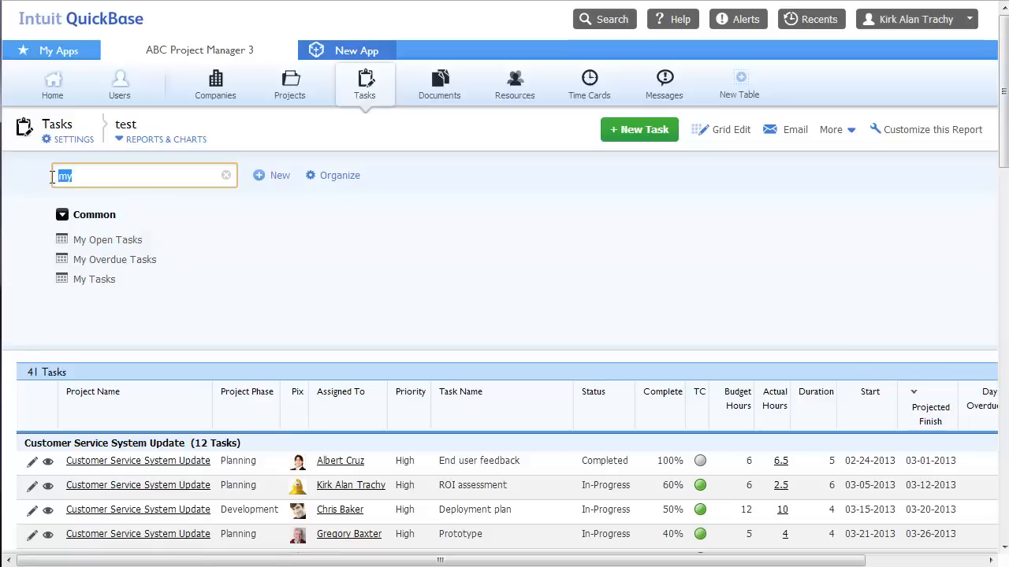
{"action": "key", "text": "BackSpace"}
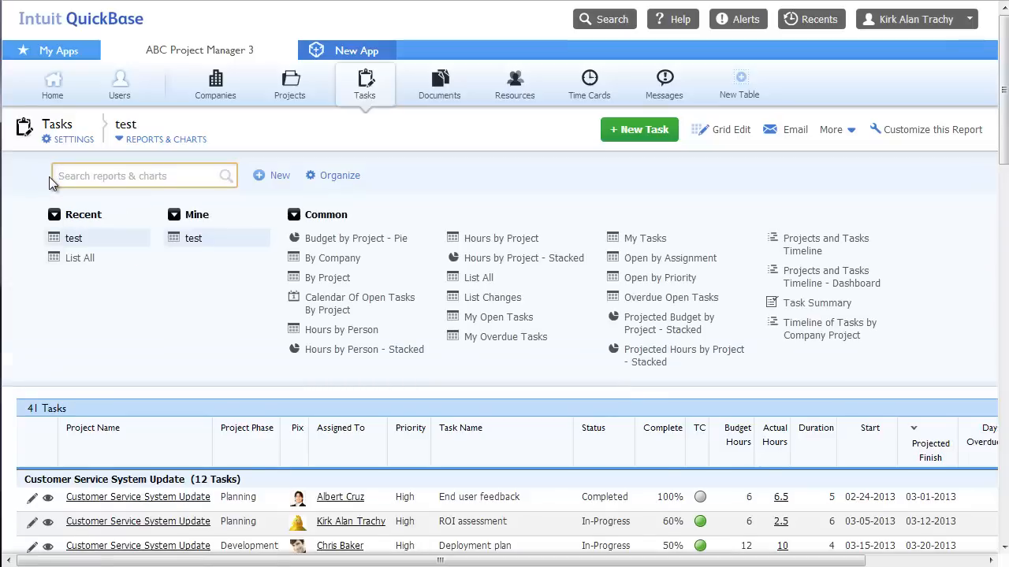
{"action": "left_click", "coordinate": [151, 141]}
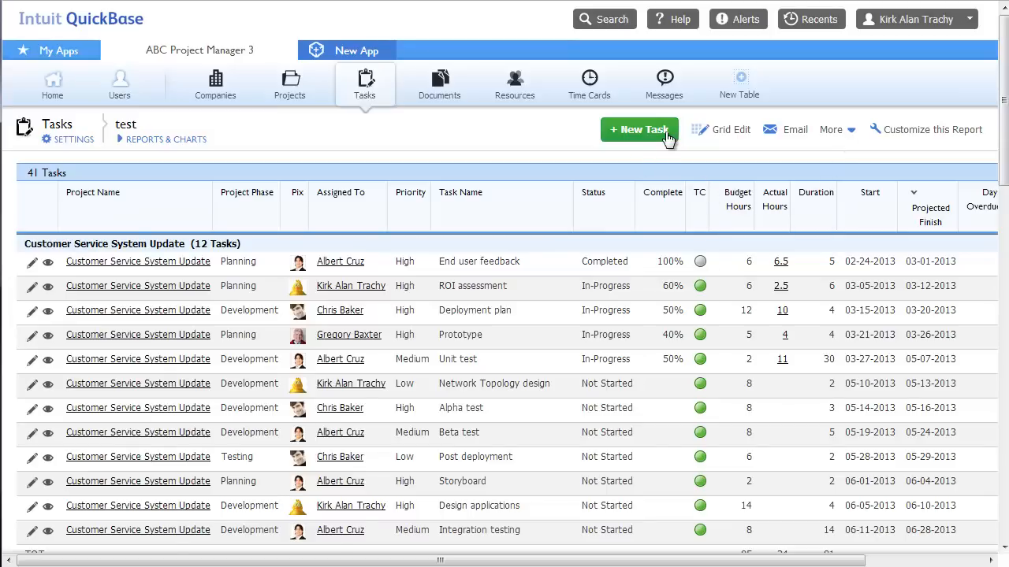
In Grid Edit, set row 1 Priority to Medium, fill it down through row 4, and save
{"action": "left_click", "coordinate": [731, 130]}
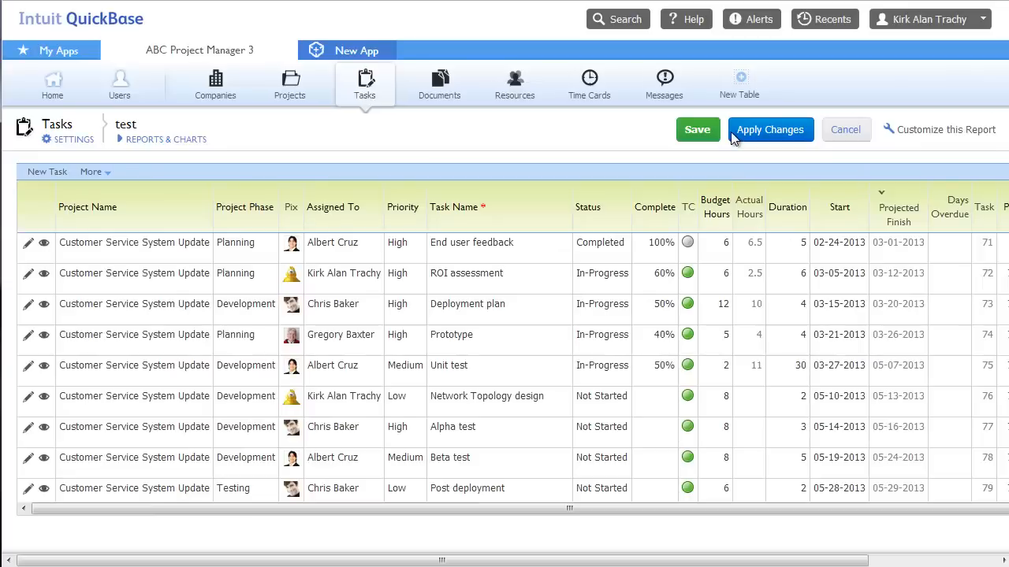
{"action": "left_click", "coordinate": [400, 248]}
{"action": "left_click", "coordinate": [399, 247]}
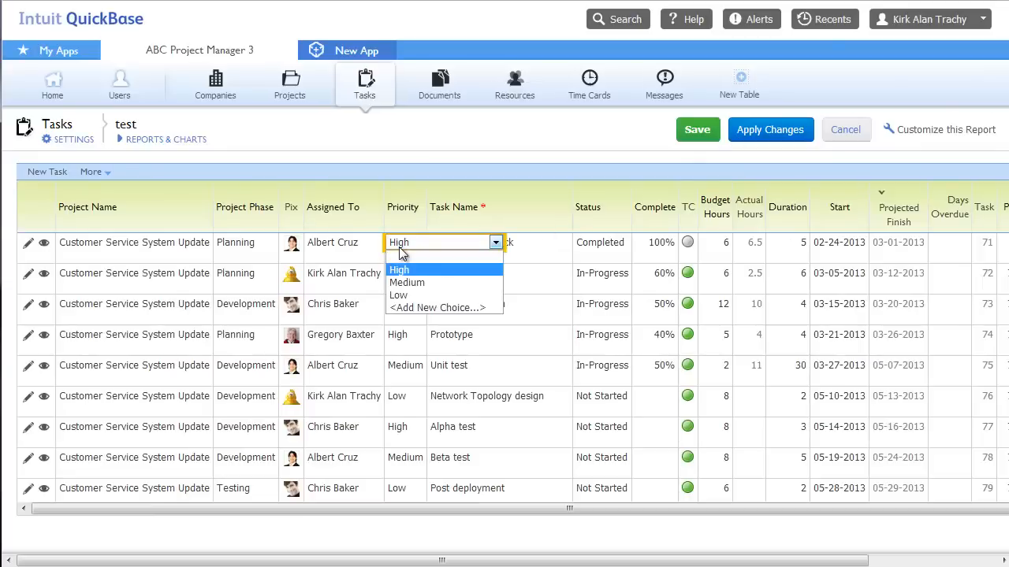
{"action": "left_click", "coordinate": [422, 283]}
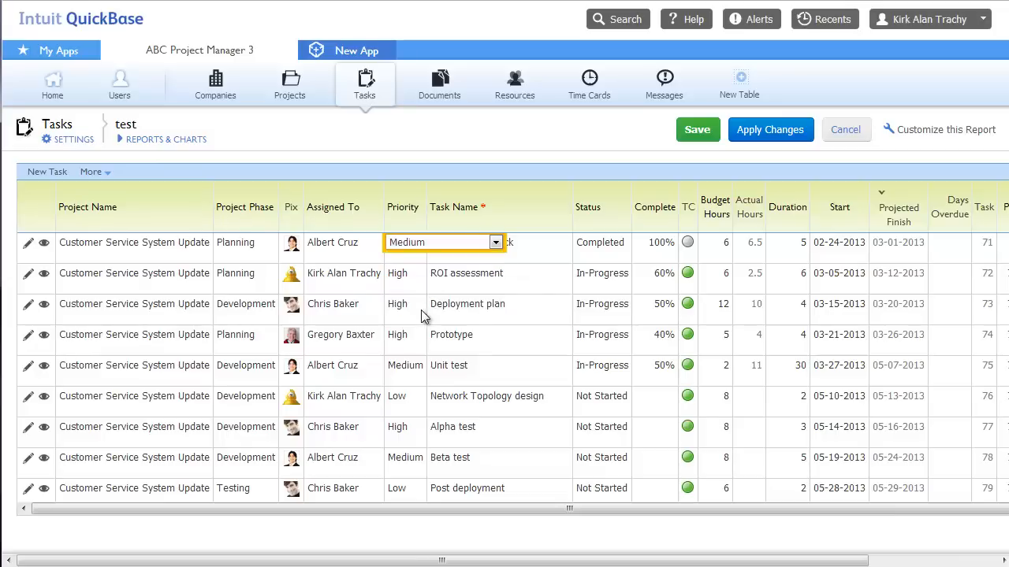
{"action": "left_click", "coordinate": [405, 337], "text": "shift"}
{"action": "right_click", "coordinate": [405, 331]}
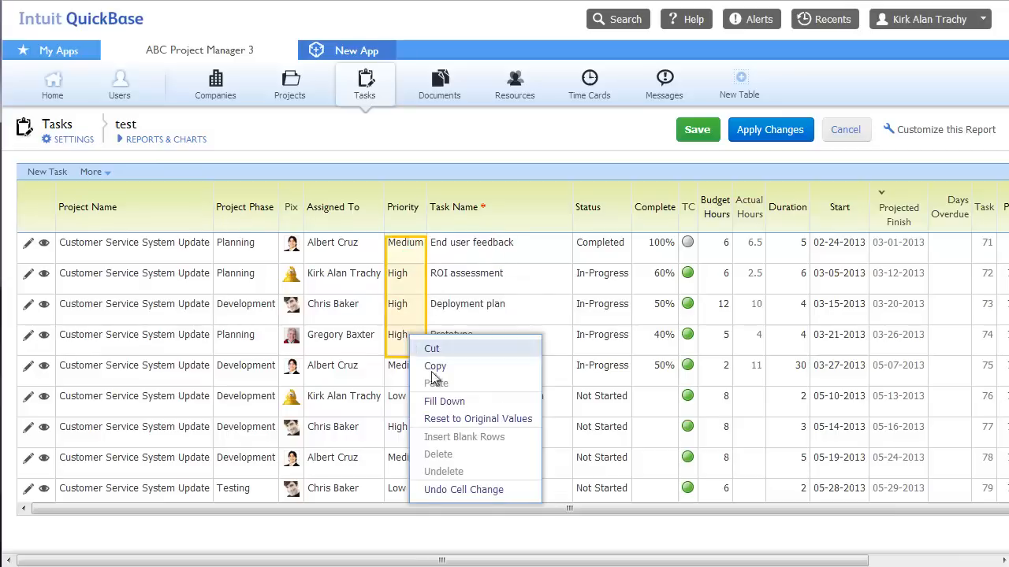
{"action": "left_click", "coordinate": [440, 403]}
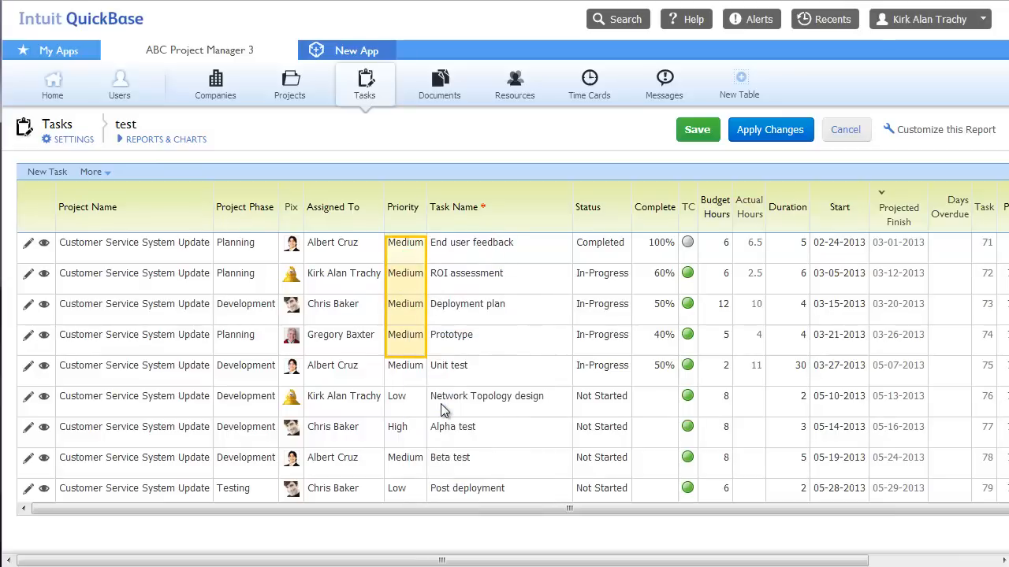
{"action": "left_click", "coordinate": [696, 129]}
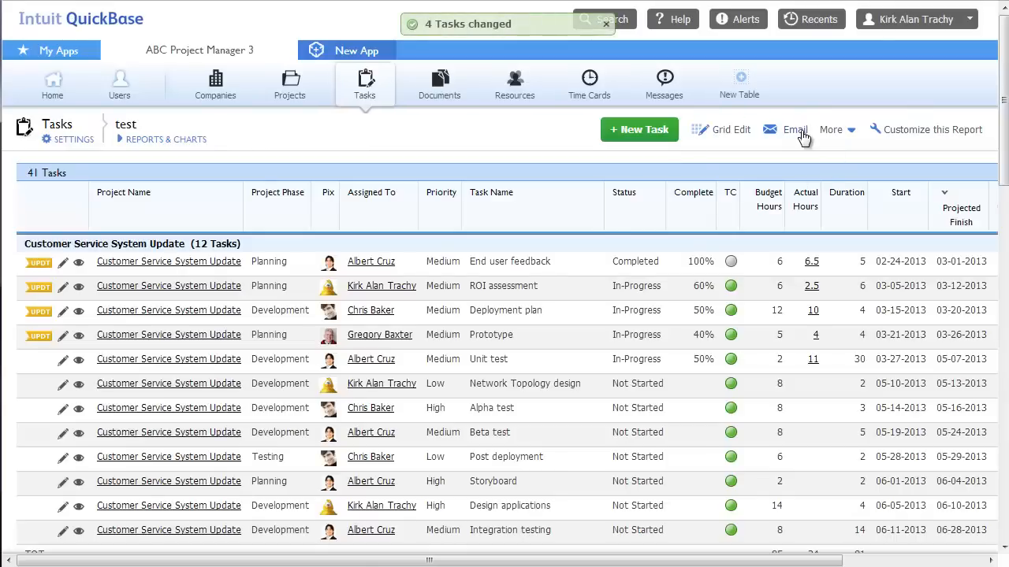
Start emailing the test report, close it unsent, and open the More actions menu
{"action": "left_click", "coordinate": [801, 132]}
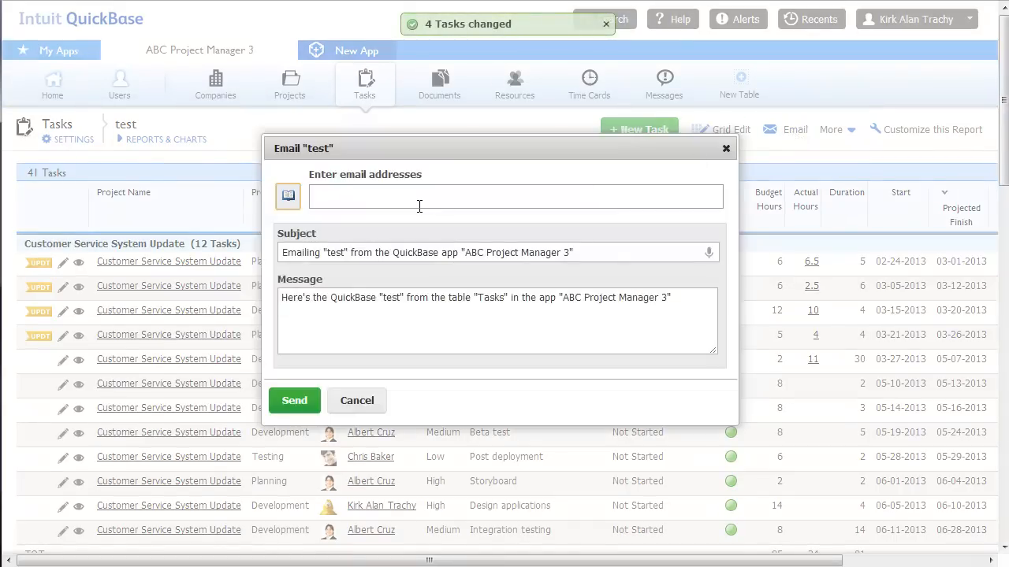
{"action": "left_click", "coordinate": [726, 149]}
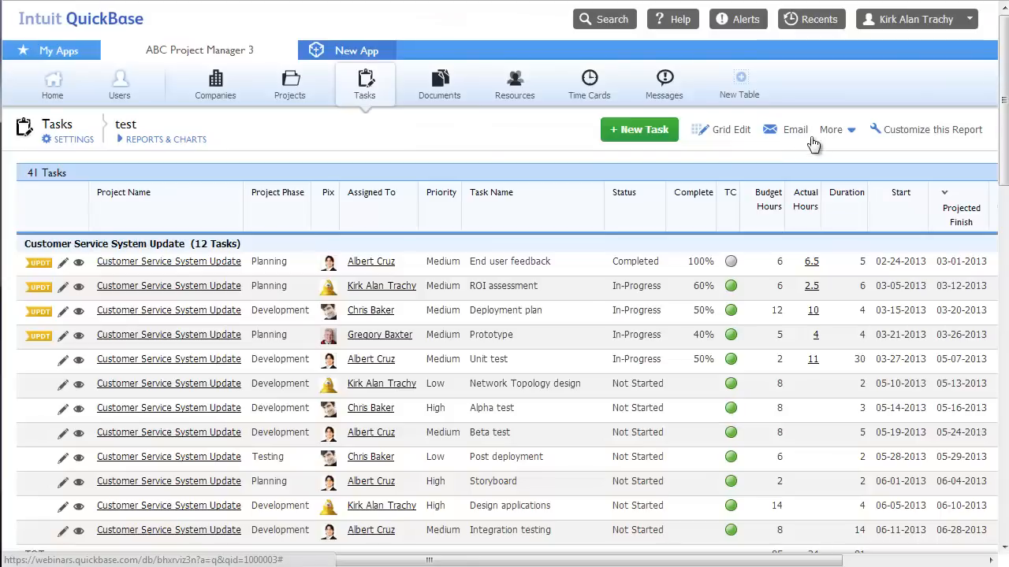
{"action": "left_click", "coordinate": [832, 130]}
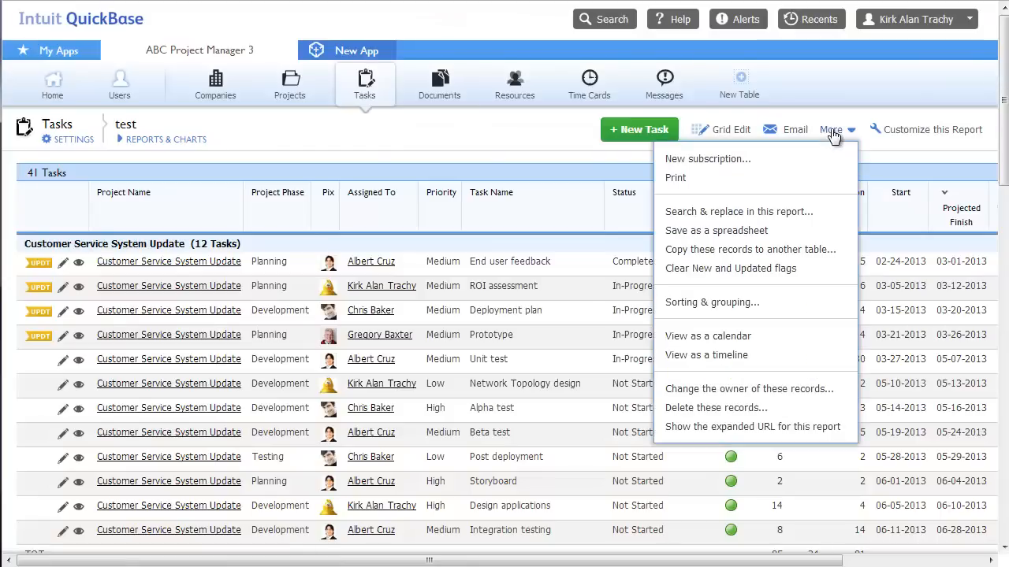
{"action": "left_click", "coordinate": [692, 161]}
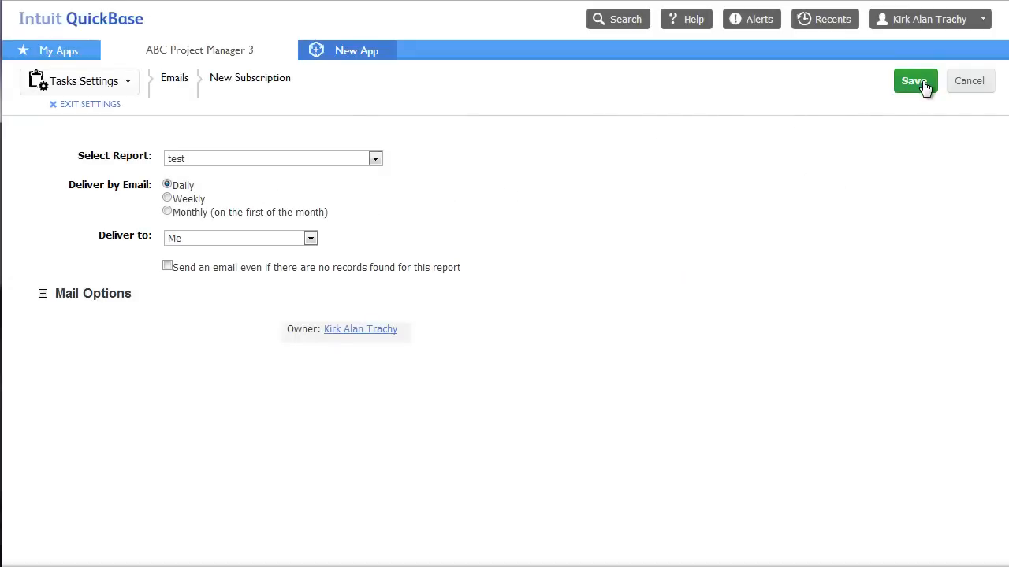
{"action": "left_click", "coordinate": [168, 199]}
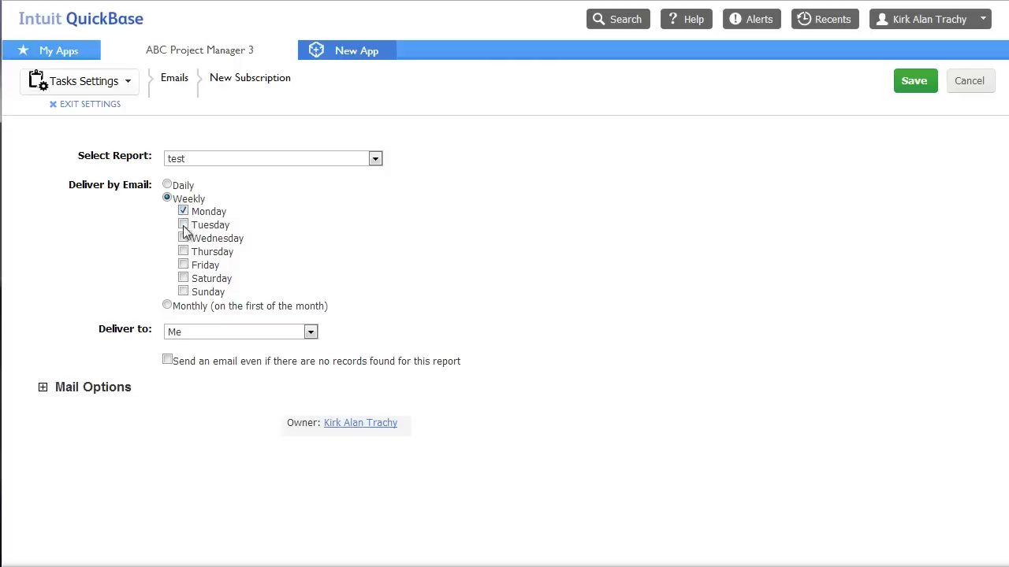
{"action": "left_click", "coordinate": [182, 251]}
{"action": "left_click", "coordinate": [197, 335]}
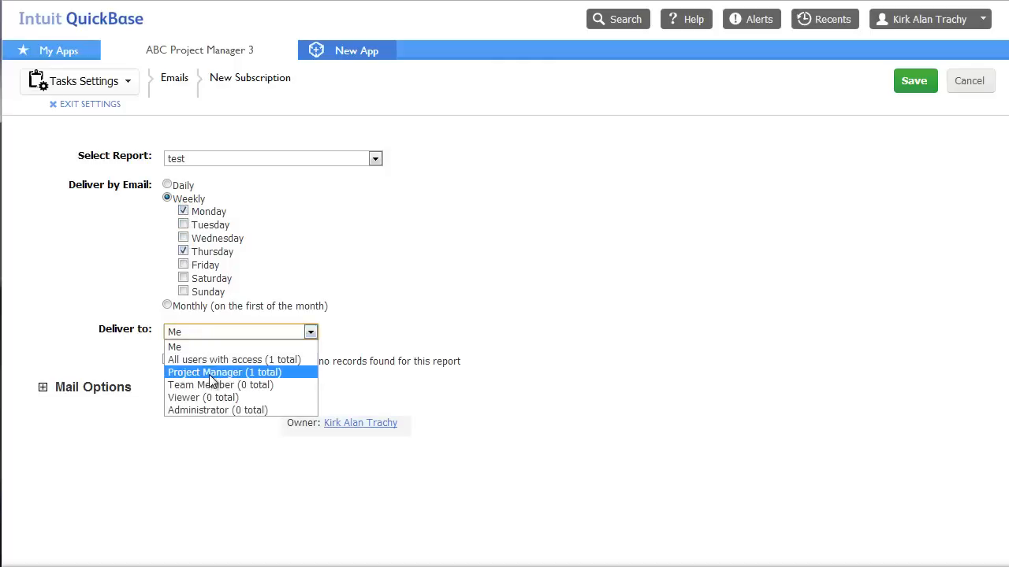
{"action": "left_click", "coordinate": [666, 272]}
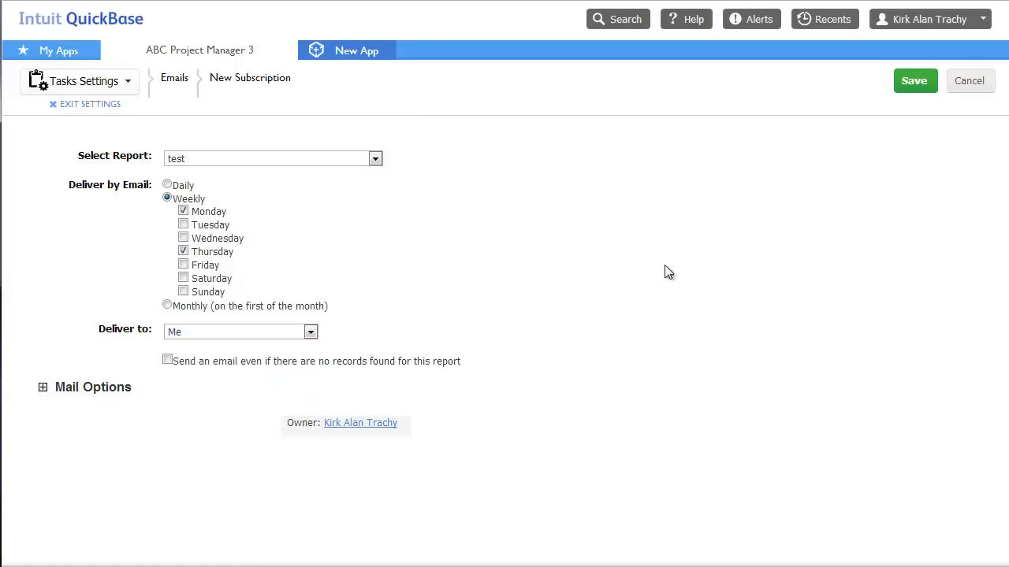
{"action": "left_click", "coordinate": [965, 85]}
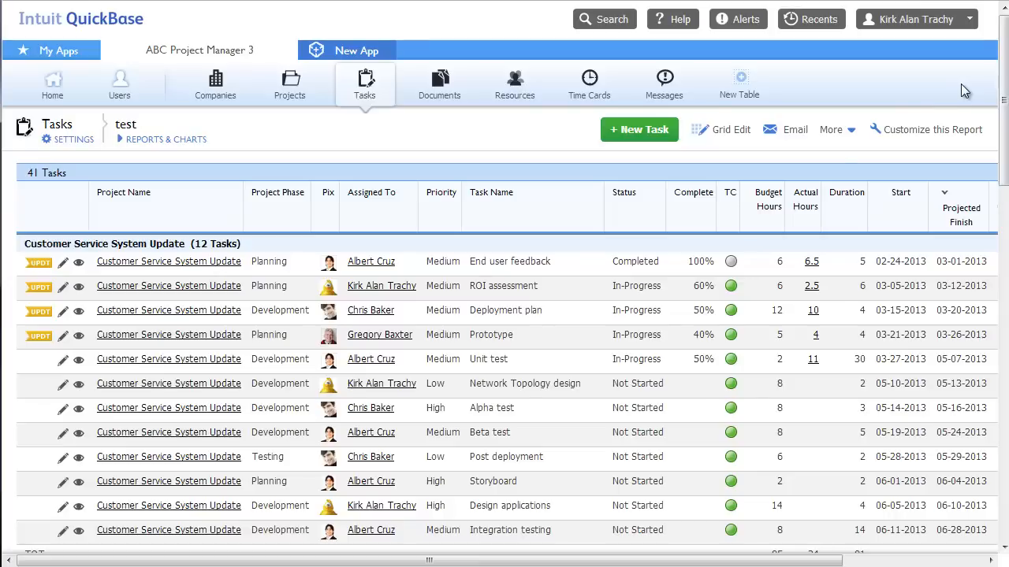
Remove the % Complete and TC columns from the test report's displayed columns
{"action": "left_click", "coordinate": [931, 134]}
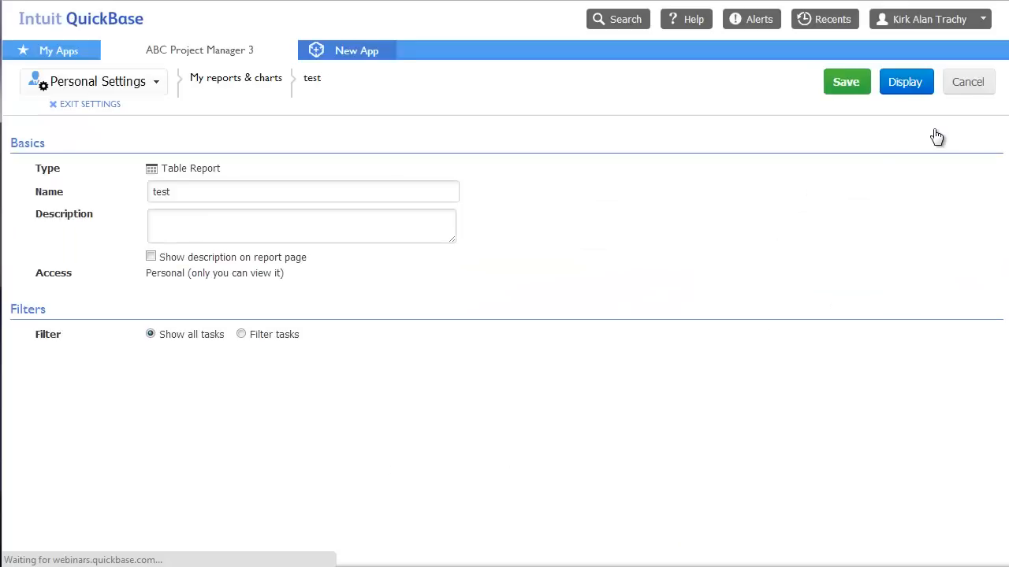
{"action": "scroll", "coordinate": [810, 252], "scroll_direction": "down", "scroll_amount": 4}
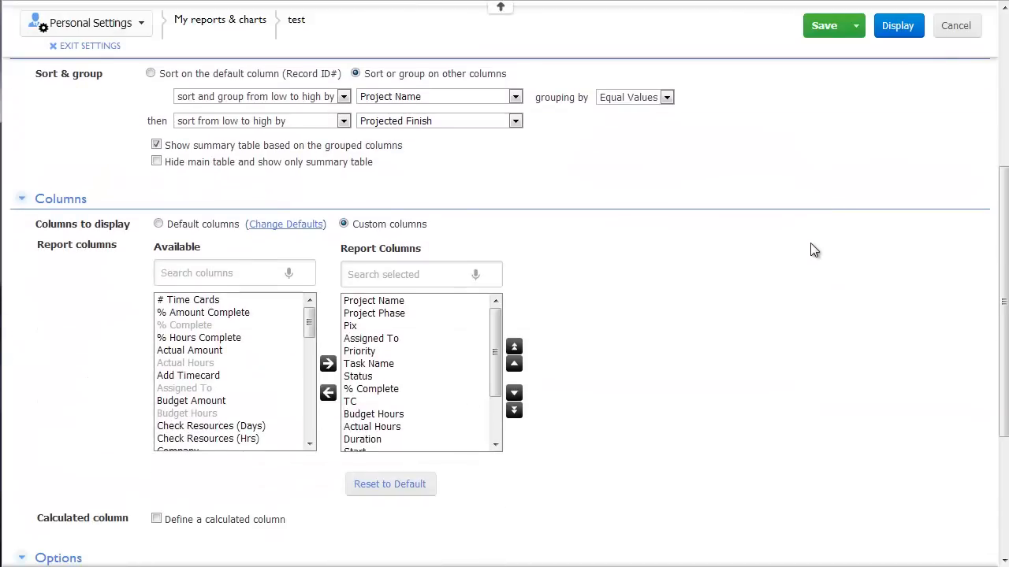
{"action": "left_click", "coordinate": [383, 390]}
{"action": "left_click", "coordinate": [328, 393]}
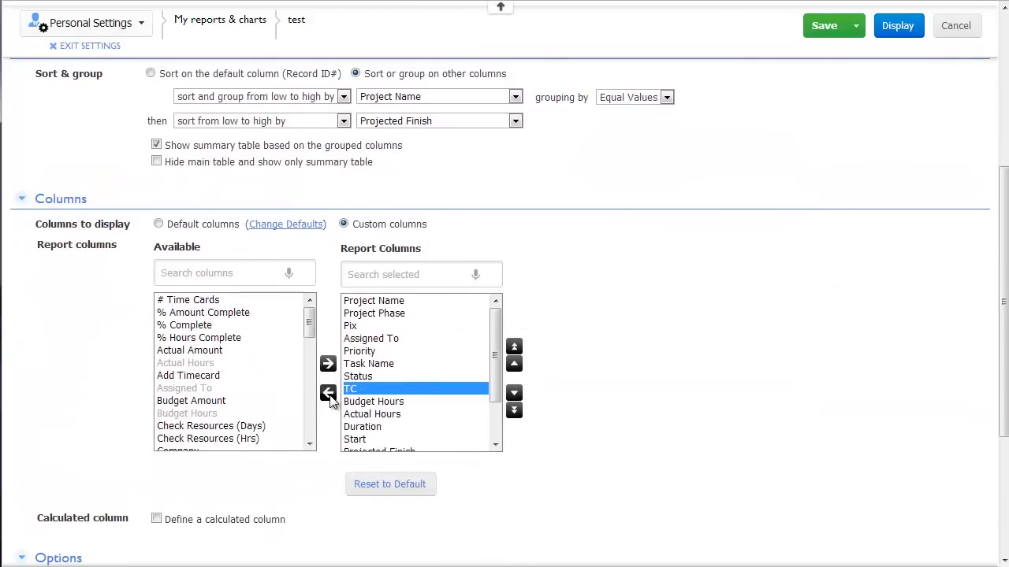
{"action": "left_click", "coordinate": [329, 396]}
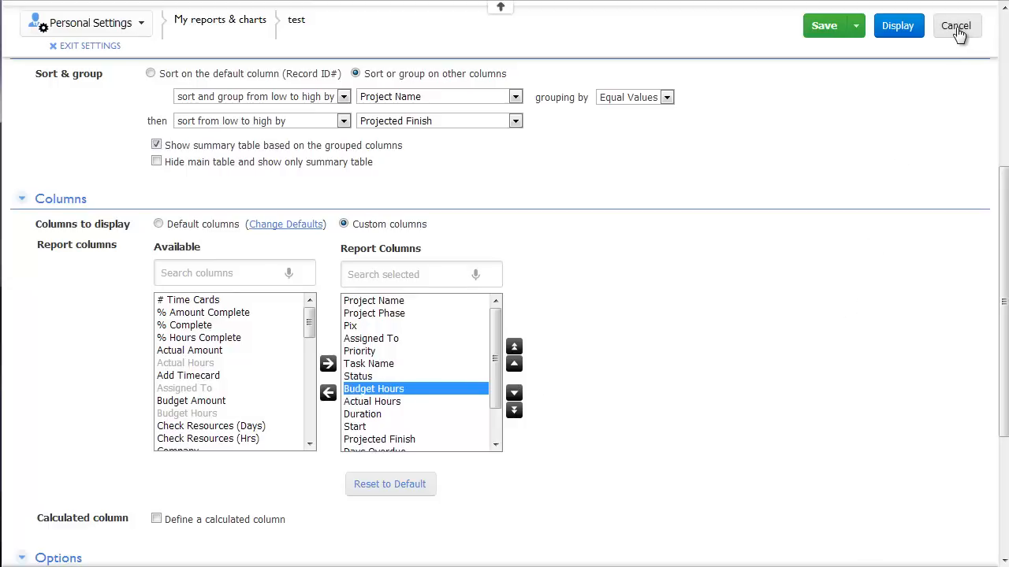
{"action": "scroll", "coordinate": [580, 175], "scroll_direction": "down", "scroll_amount": 1}
{"action": "scroll", "coordinate": [578, 178], "scroll_direction": "up", "scroll_amount": 5}
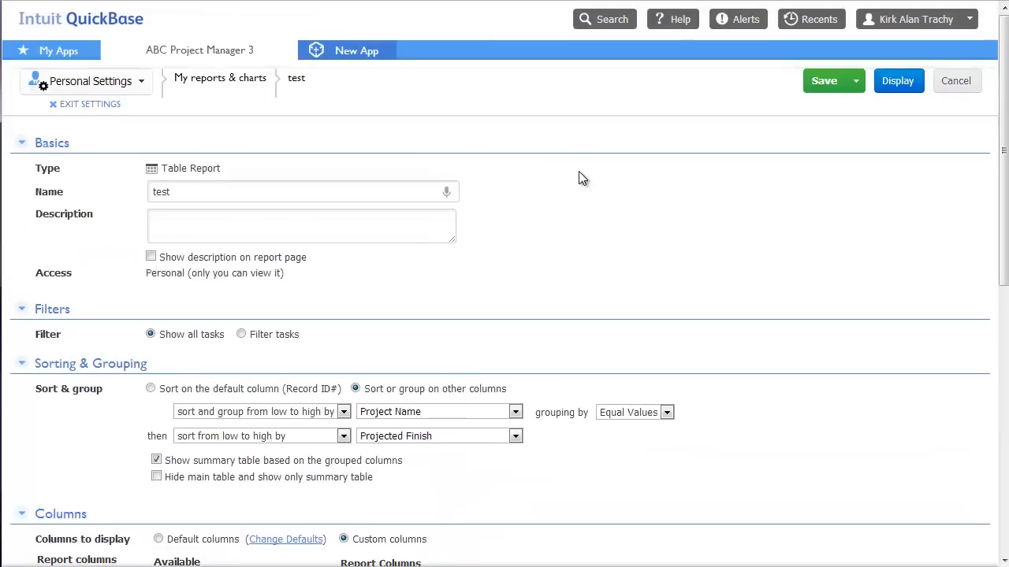
Filter the test report to tasks whose Project Name contains 'web presence' and display the results
{"action": "left_click", "coordinate": [241, 334]}
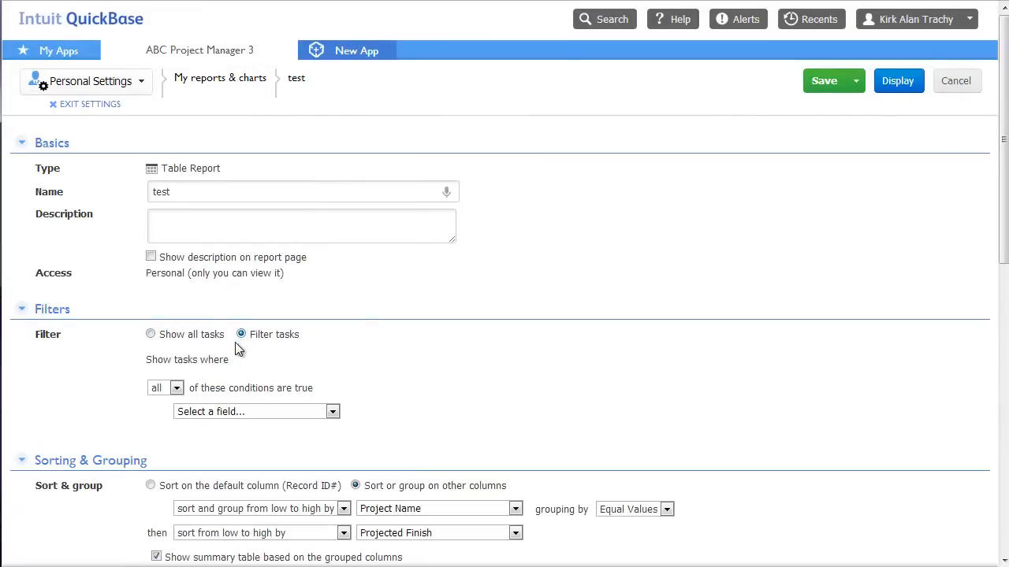
{"action": "left_click", "coordinate": [232, 411]}
{"action": "scroll", "coordinate": [287, 480], "scroll_direction": "down", "scroll_amount": 5}
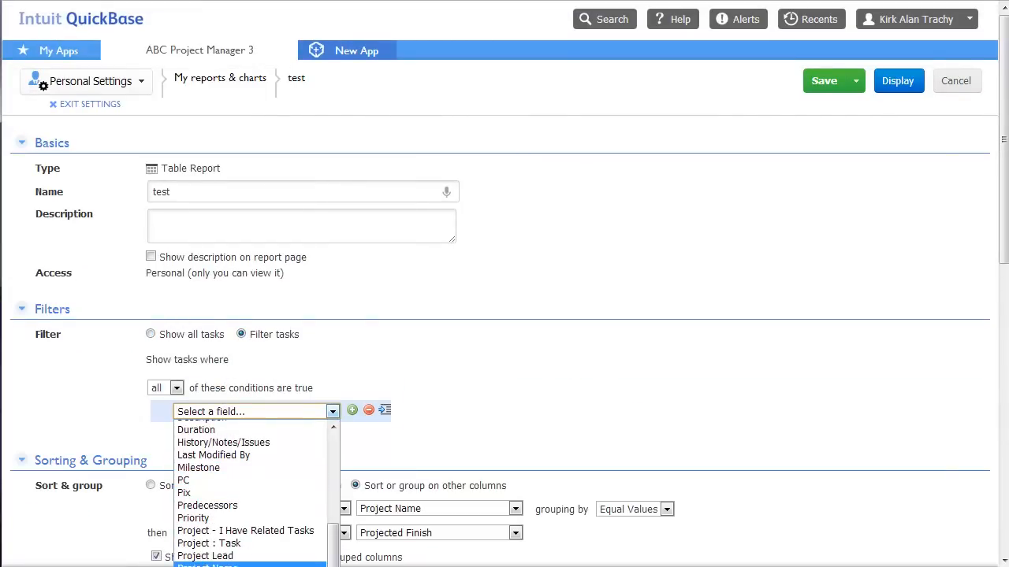
{"action": "left_click", "coordinate": [207, 565]}
{"action": "type", "text": "we"}
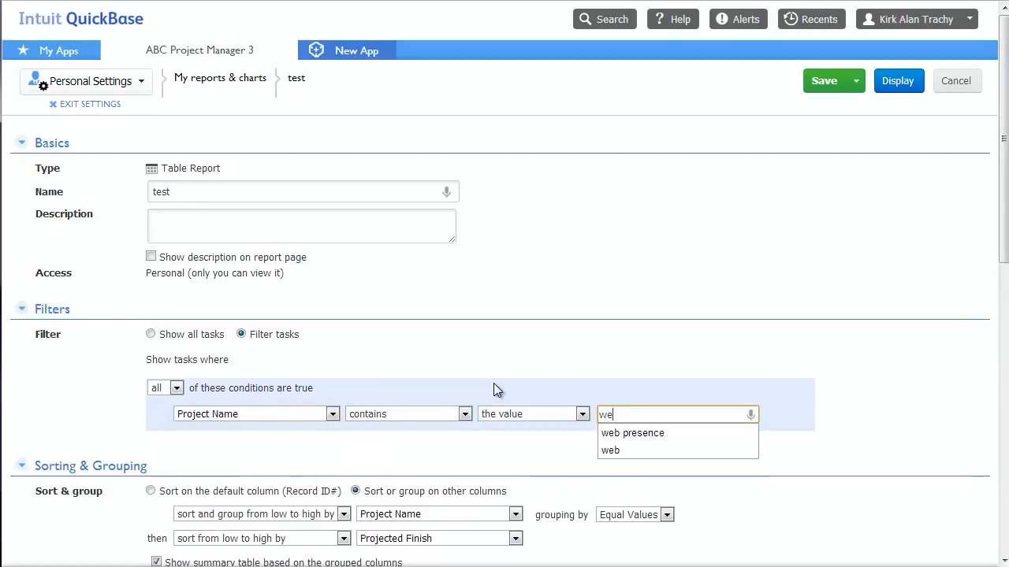
{"action": "type", "text": "b"}
{"action": "key", "text": "Down"}
{"action": "key", "text": "Return"}
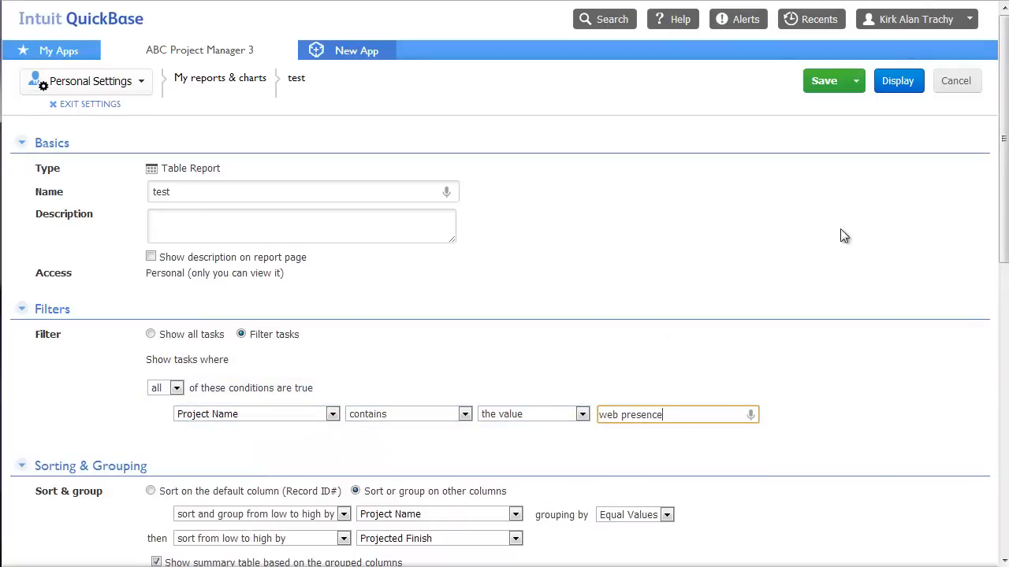
{"action": "left_click", "coordinate": [898, 80]}
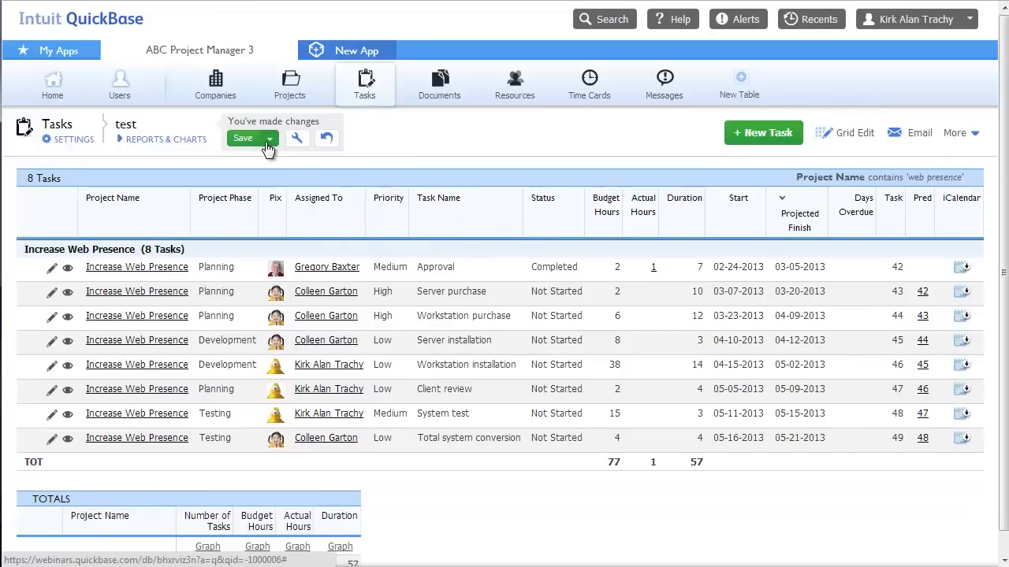
Save the filtered report as 'Increase Web Presence Tasks' and check it in Reports & Charts
{"action": "left_click", "coordinate": [268, 142]}
{"action": "left_click", "coordinate": [246, 184]}
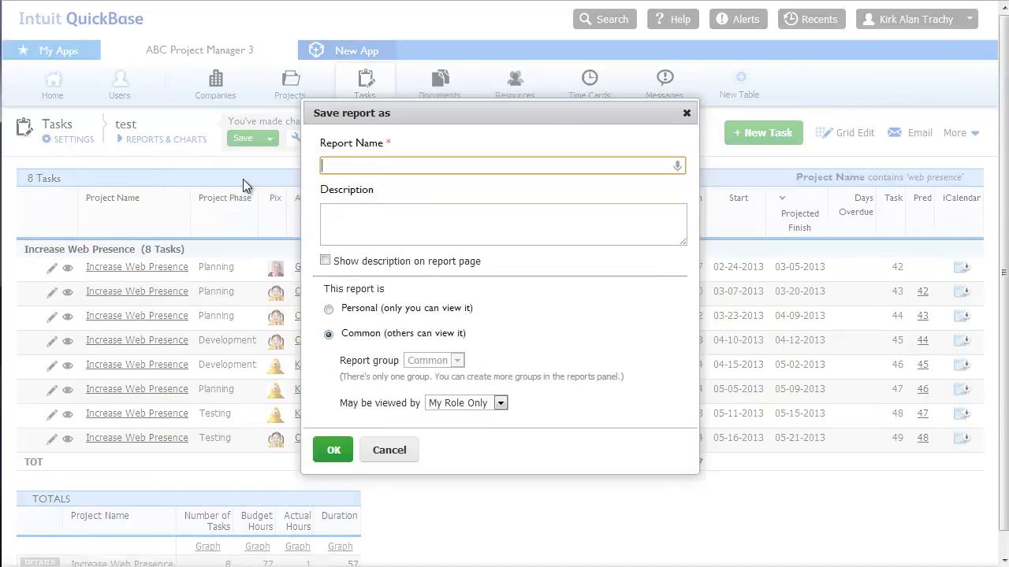
{"action": "type", "text": "In"}
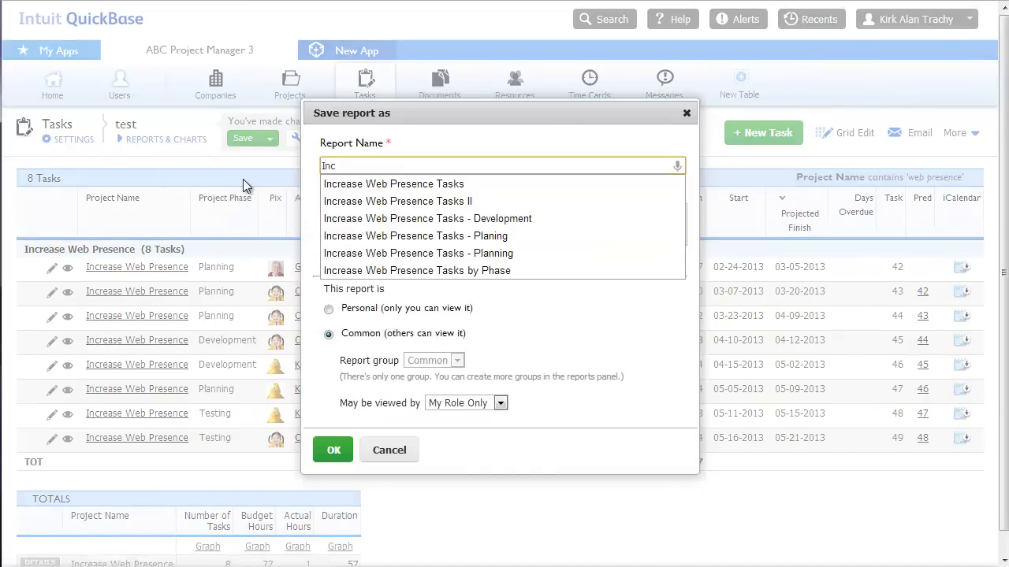
{"action": "type", "text": "c"}
{"action": "key", "text": "Down"}
{"action": "key", "text": "Return"}
{"action": "key", "text": "Return"}
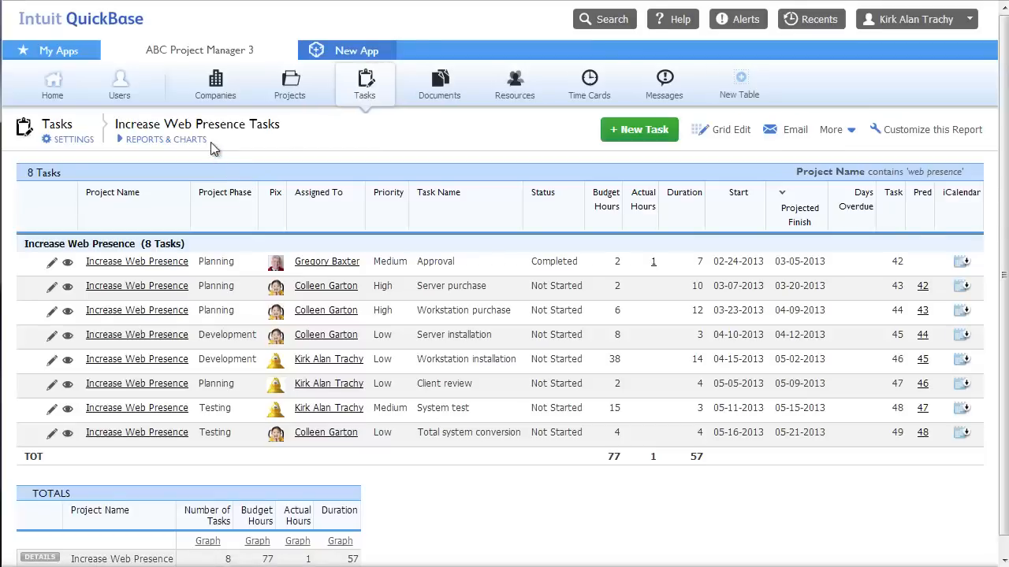
{"action": "left_click", "coordinate": [187, 139]}
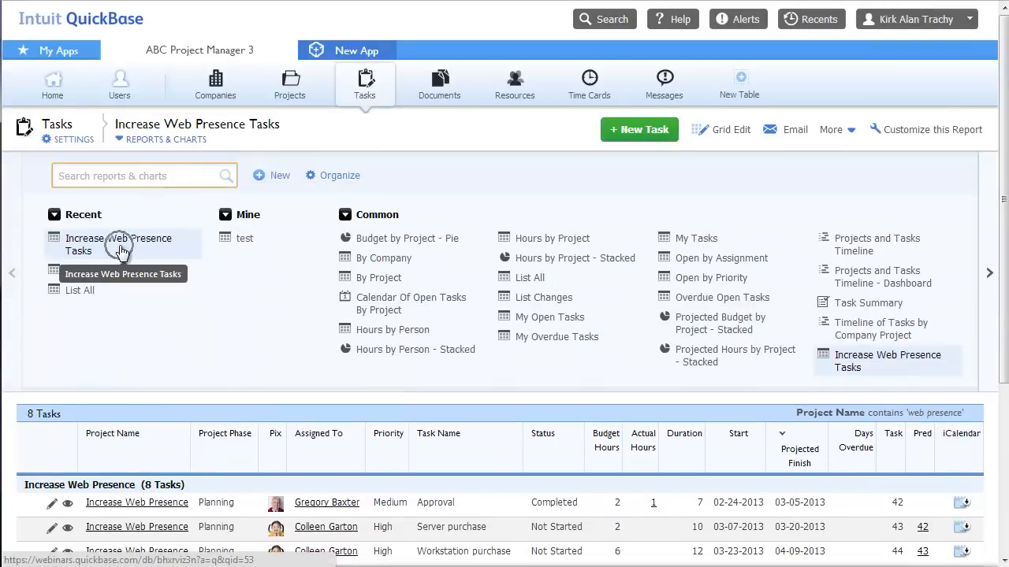
{"action": "left_click", "coordinate": [164, 142]}
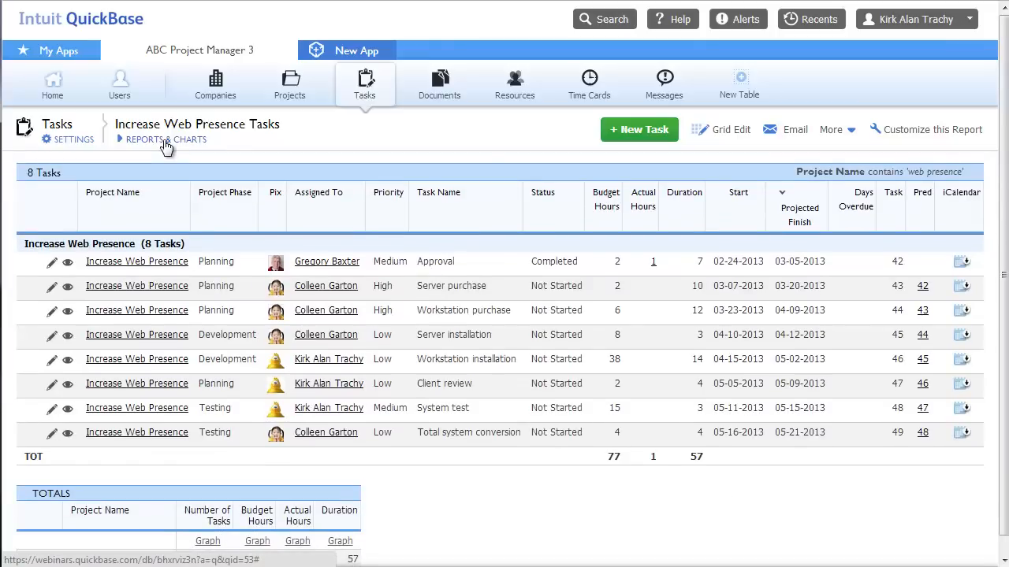
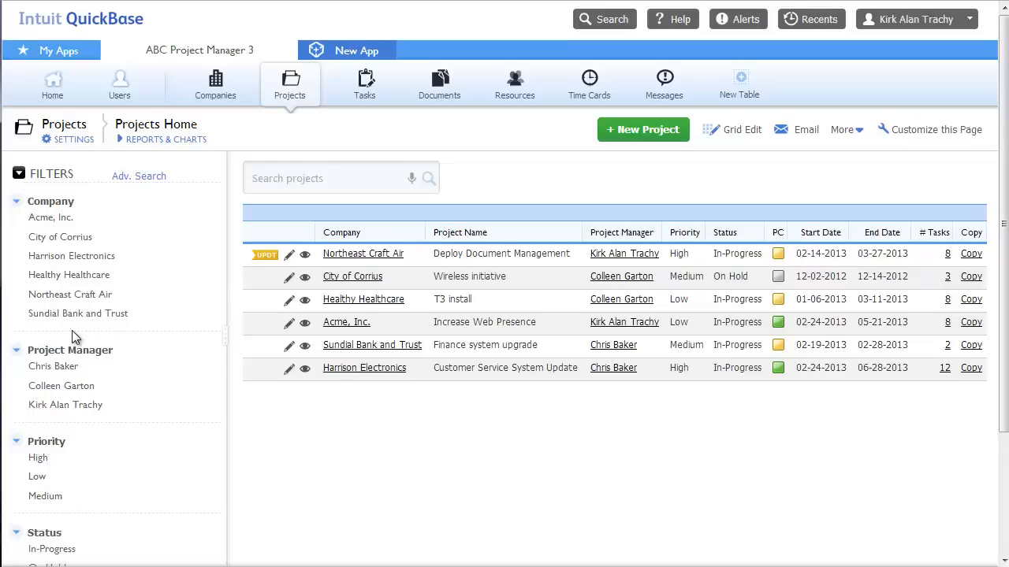
From the Tasks list, open Project #2 'Increase Web Presence' and put it in edit mode
{"action": "left_click", "coordinate": [374, 88]}
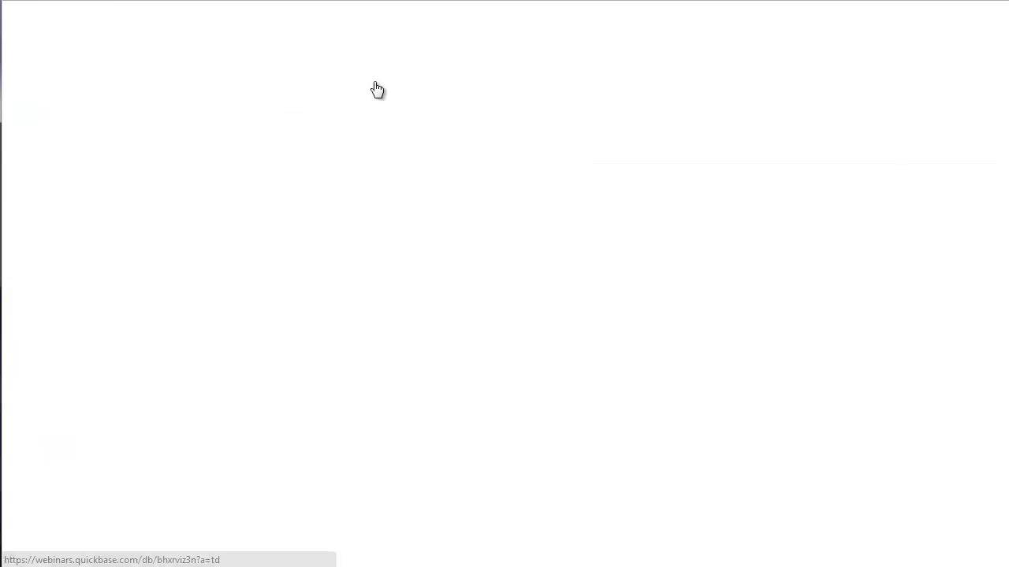
{"action": "scroll", "coordinate": [364, 260], "scroll_direction": "down", "scroll_amount": 6}
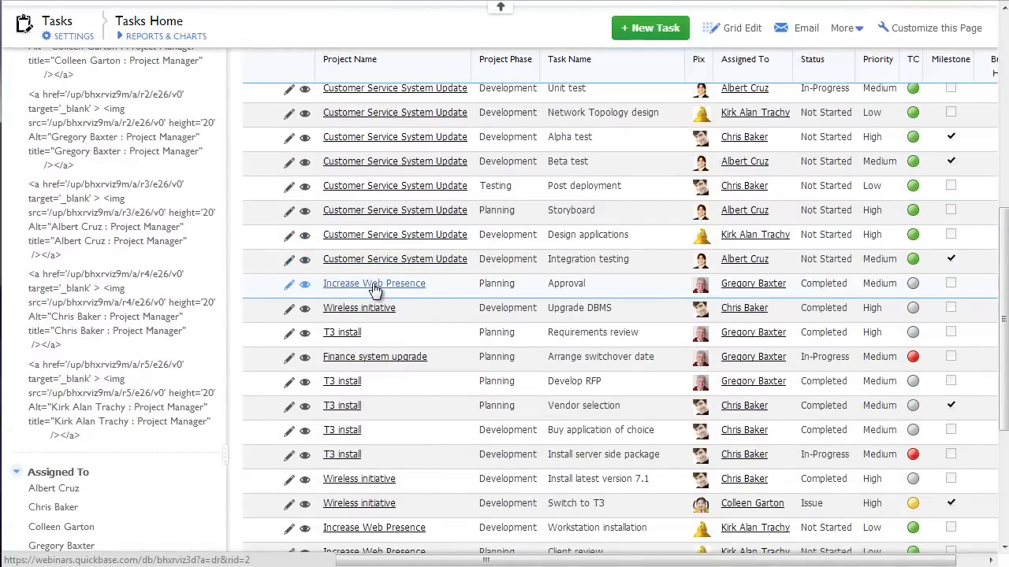
{"action": "left_click", "coordinate": [376, 291]}
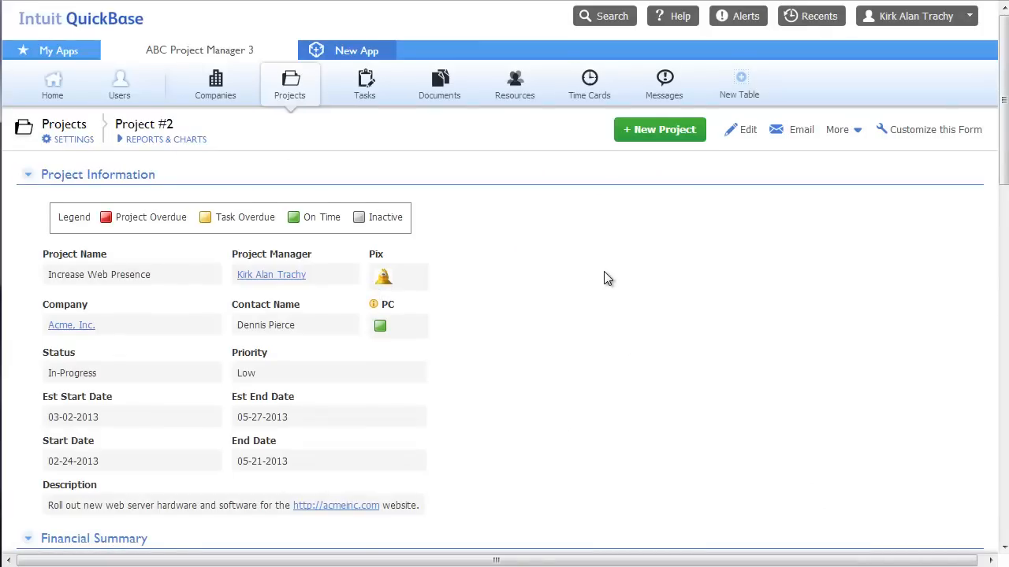
{"action": "left_click", "coordinate": [28, 175]}
{"action": "left_click", "coordinate": [28, 175]}
{"action": "left_click", "coordinate": [751, 137]}
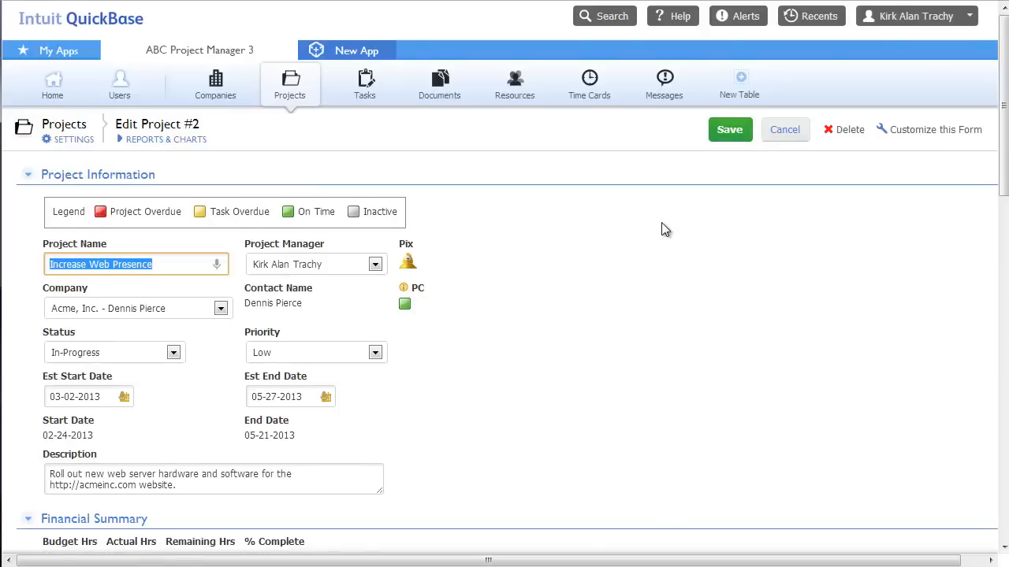
Check the Priority dropdown and leave it set to Low
{"action": "scroll", "coordinate": [662, 230], "scroll_direction": "down", "scroll_amount": 3}
{"action": "left_click", "coordinate": [307, 193]}
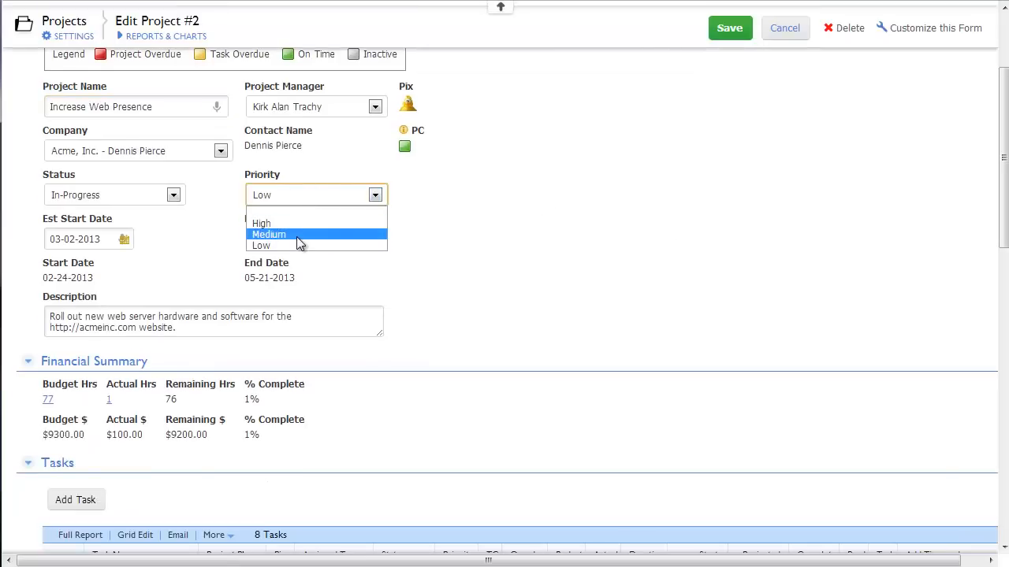
{"action": "left_click", "coordinate": [325, 195]}
Collapse and re-expand the Financial Summary, Tasks and Messages sections, then save Project #2
{"action": "scroll", "coordinate": [520, 246], "scroll_direction": "down", "scroll_amount": 2}
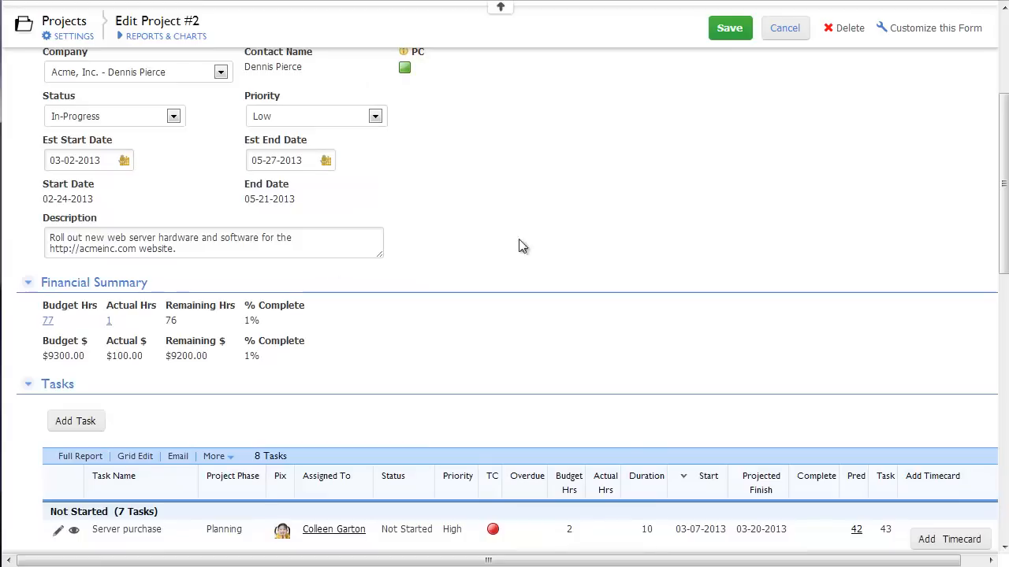
{"action": "left_click", "coordinate": [28, 284]}
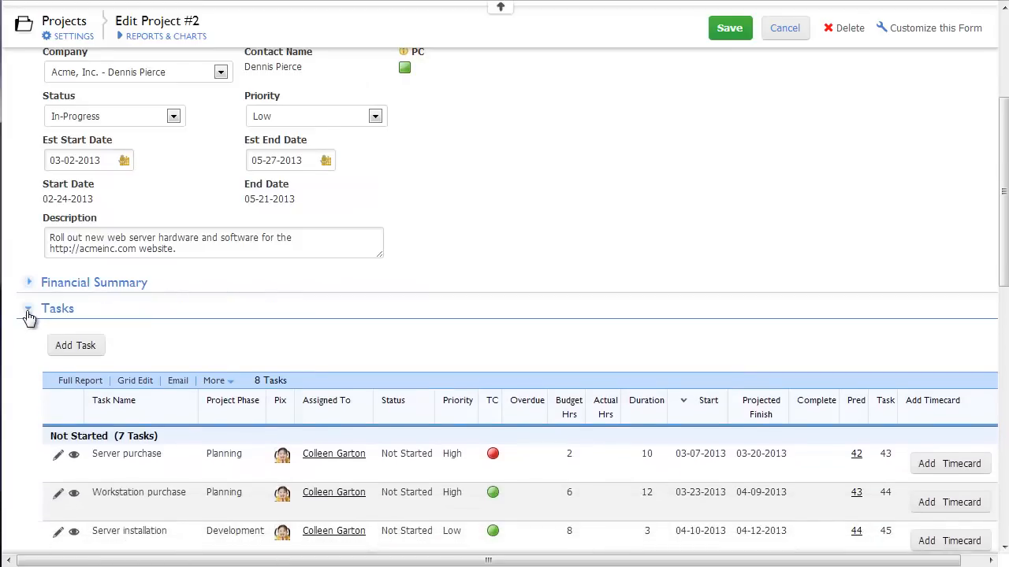
{"action": "left_click", "coordinate": [27, 312]}
{"action": "left_click", "coordinate": [30, 337]}
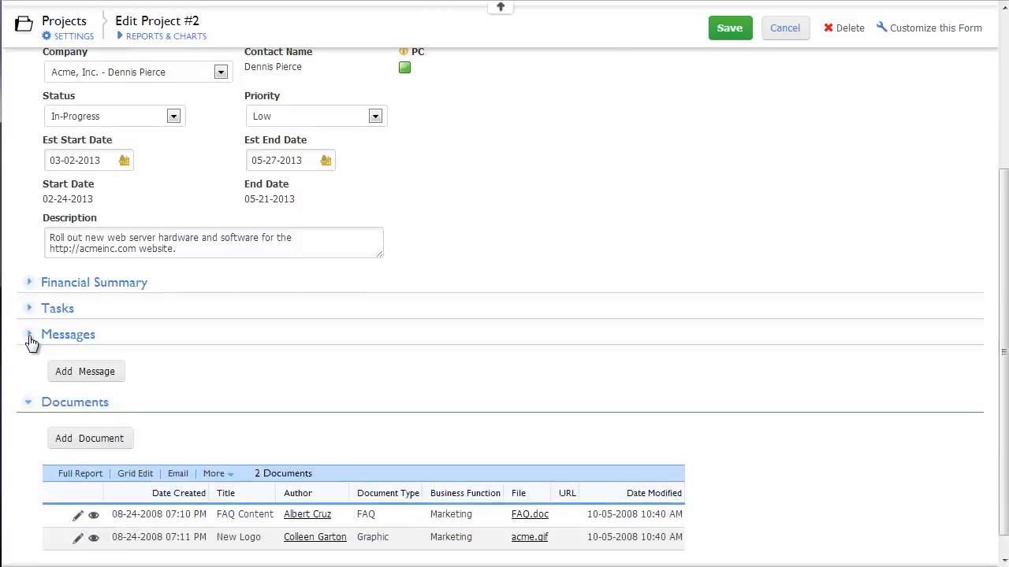
{"action": "left_click", "coordinate": [28, 354]}
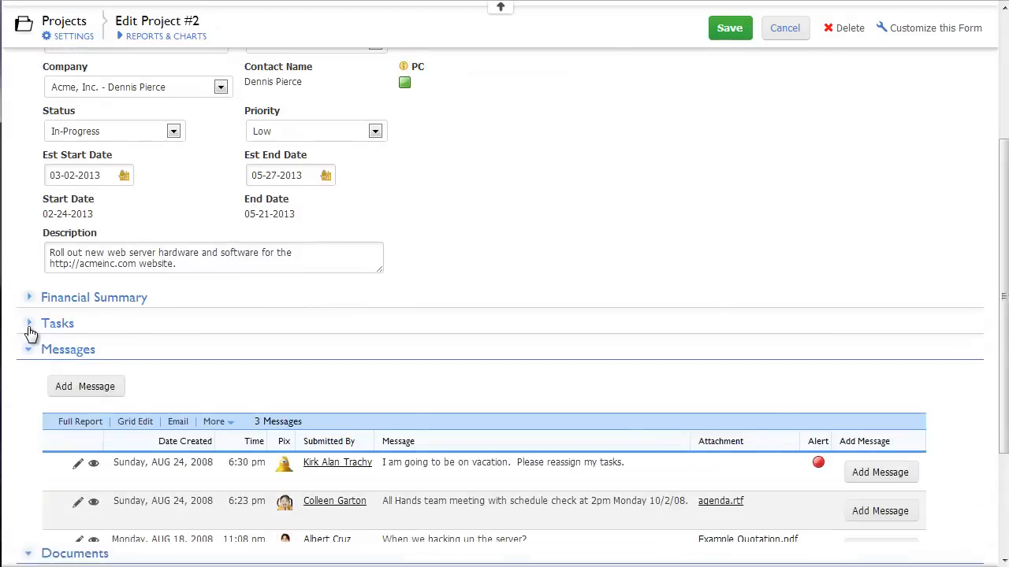
{"action": "left_click", "coordinate": [32, 329]}
{"action": "left_click", "coordinate": [29, 301]}
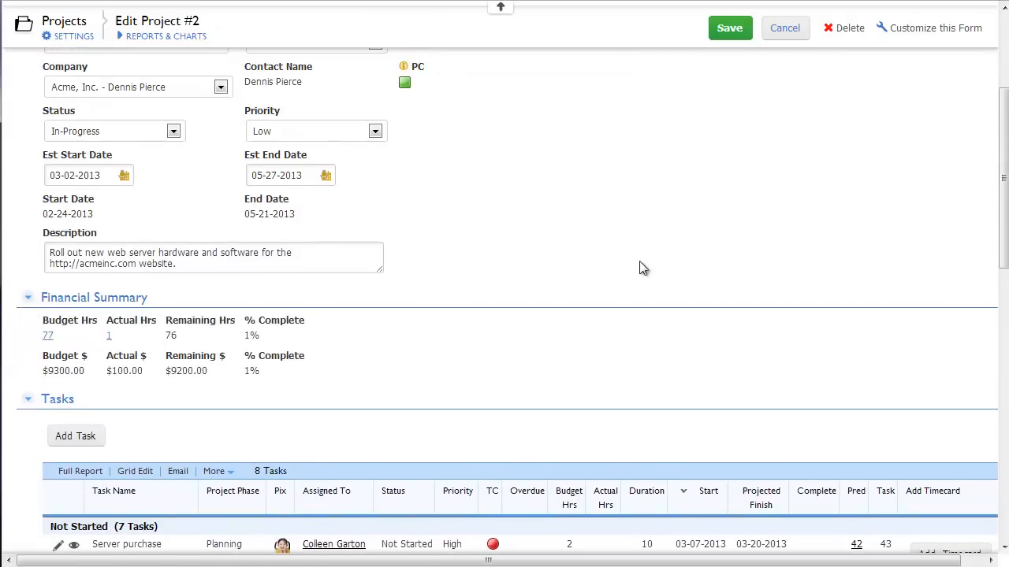
{"action": "scroll", "coordinate": [670, 253], "scroll_direction": "down", "scroll_amount": 6}
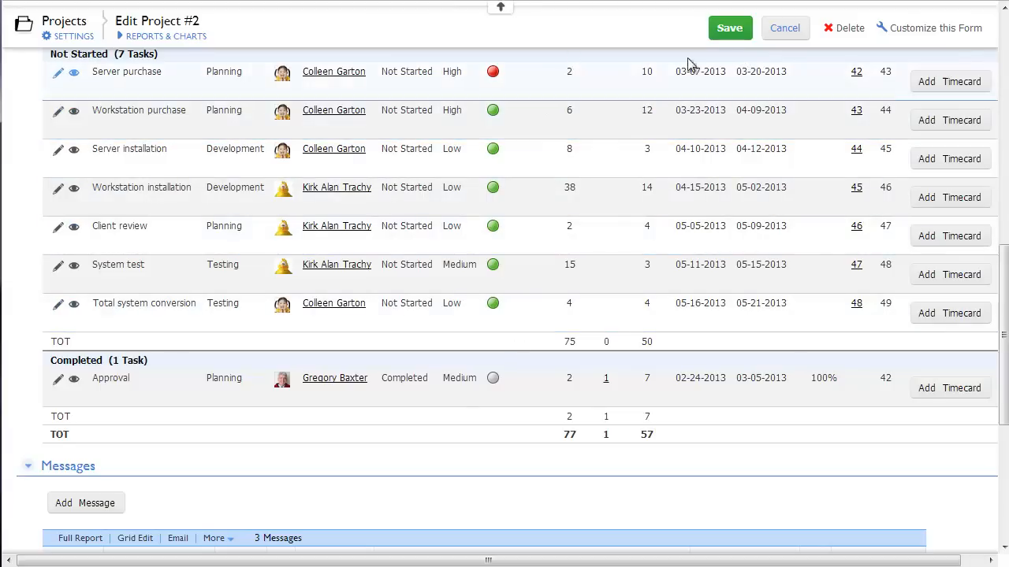
{"action": "left_click", "coordinate": [729, 26]}
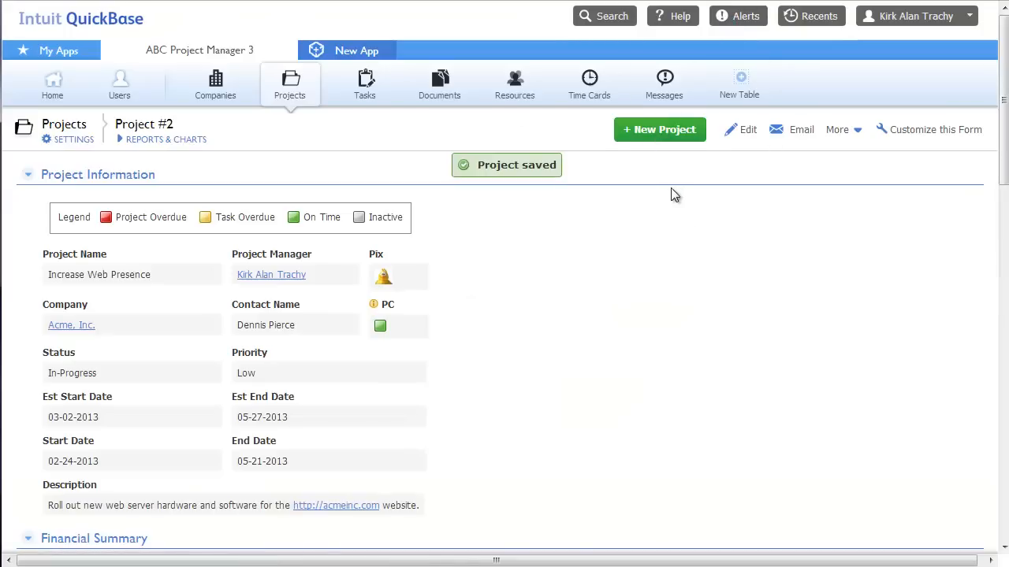
Cancel an email of the Project #2 record and show its More actions menu
{"action": "left_click", "coordinate": [800, 133]}
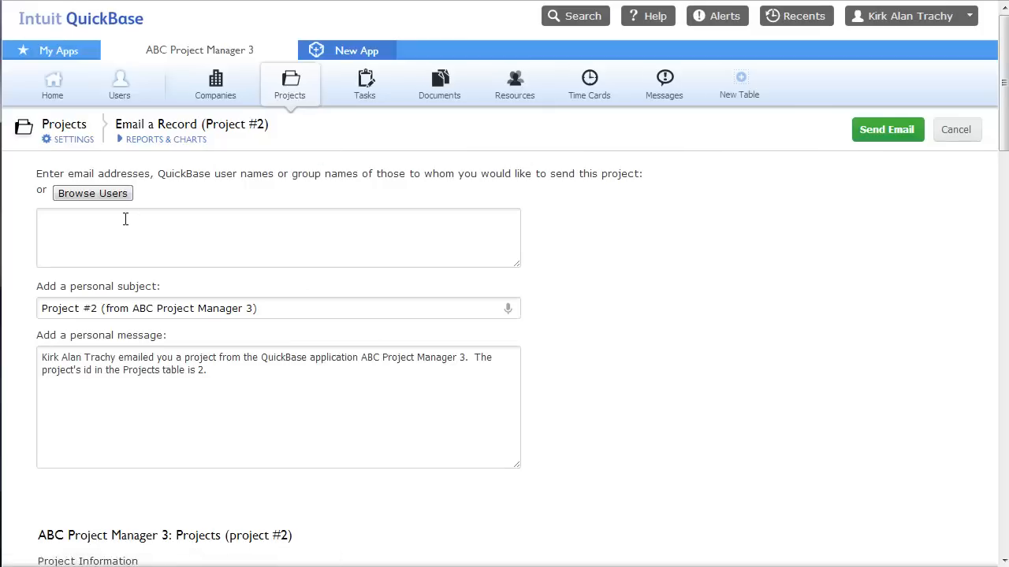
{"action": "left_click", "coordinate": [955, 130]}
{"action": "left_click", "coordinate": [854, 130]}
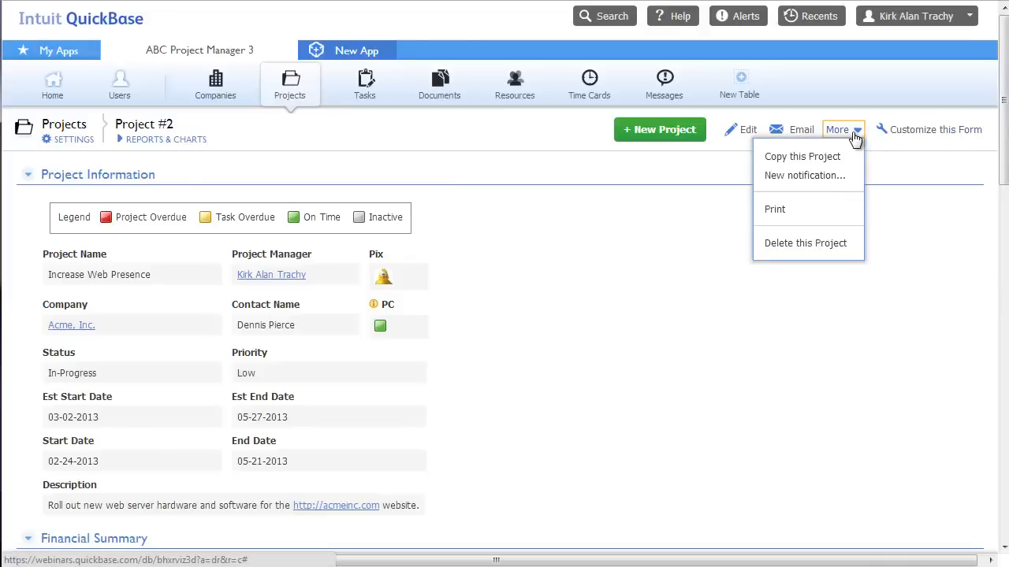
{"action": "left_click", "coordinate": [786, 176]}
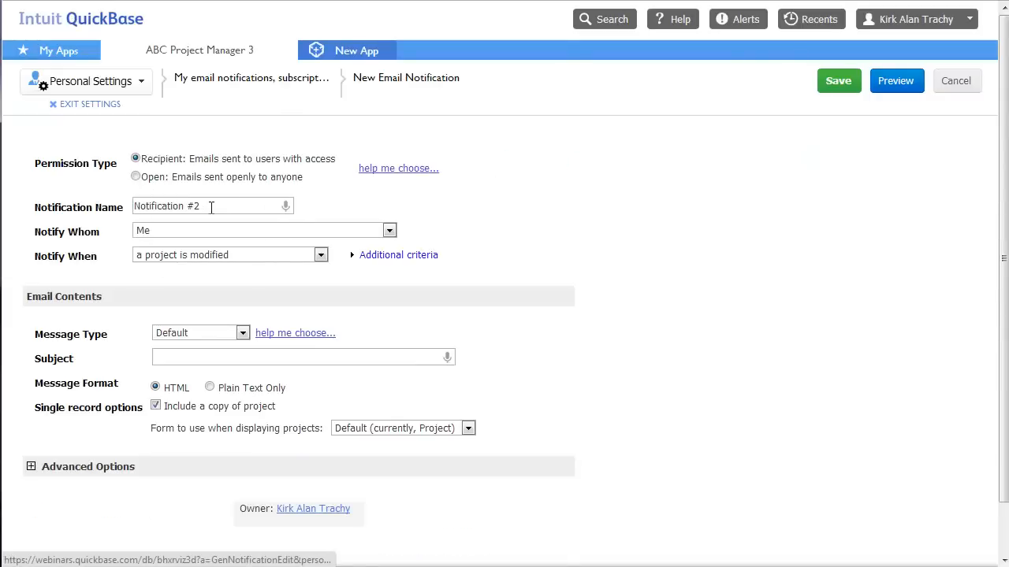
{"action": "left_click_drag", "start_coordinate": [209, 208], "coordinate": [119, 197]}
{"action": "left_click", "coordinate": [183, 231]}
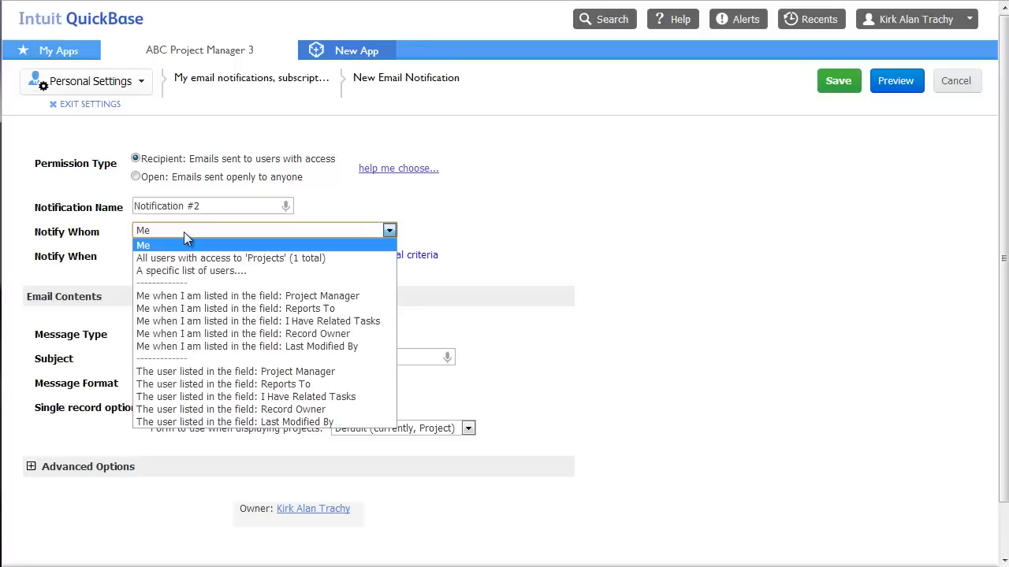
{"action": "left_click", "coordinate": [170, 231]}
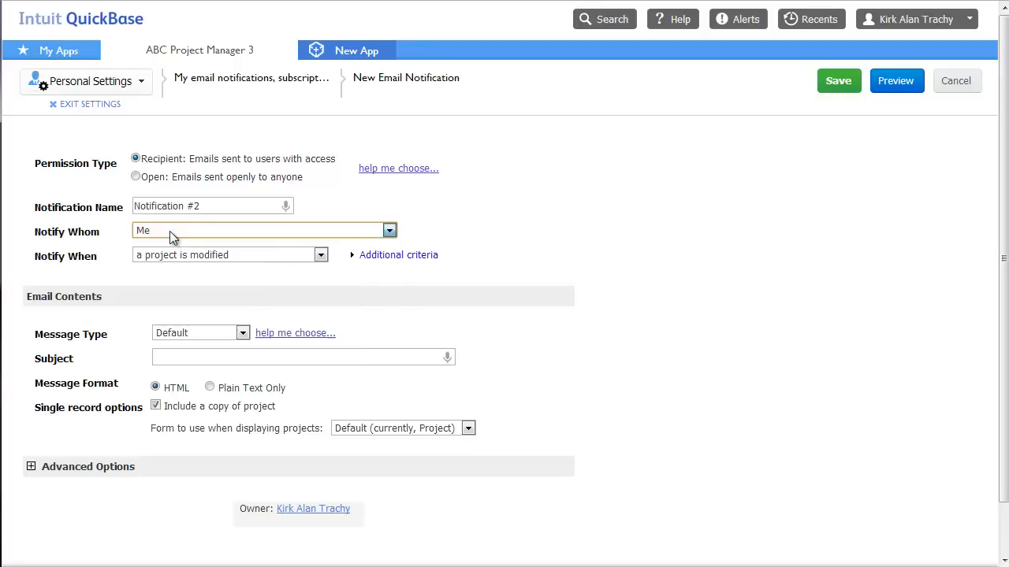
{"action": "left_click_drag", "start_coordinate": [234, 206], "coordinate": [63, 203]}
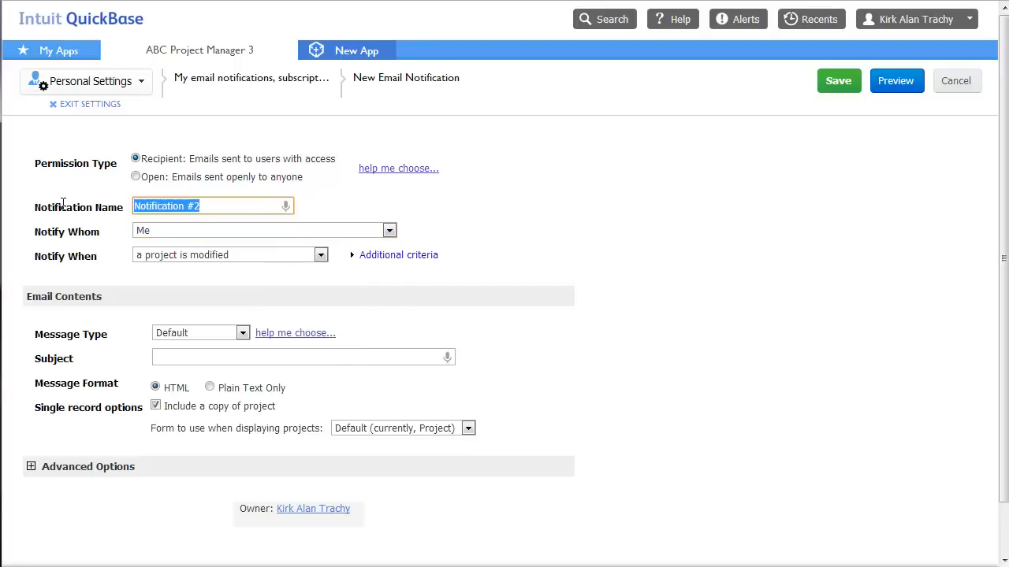
{"action": "type", "text": "New Record Added"}
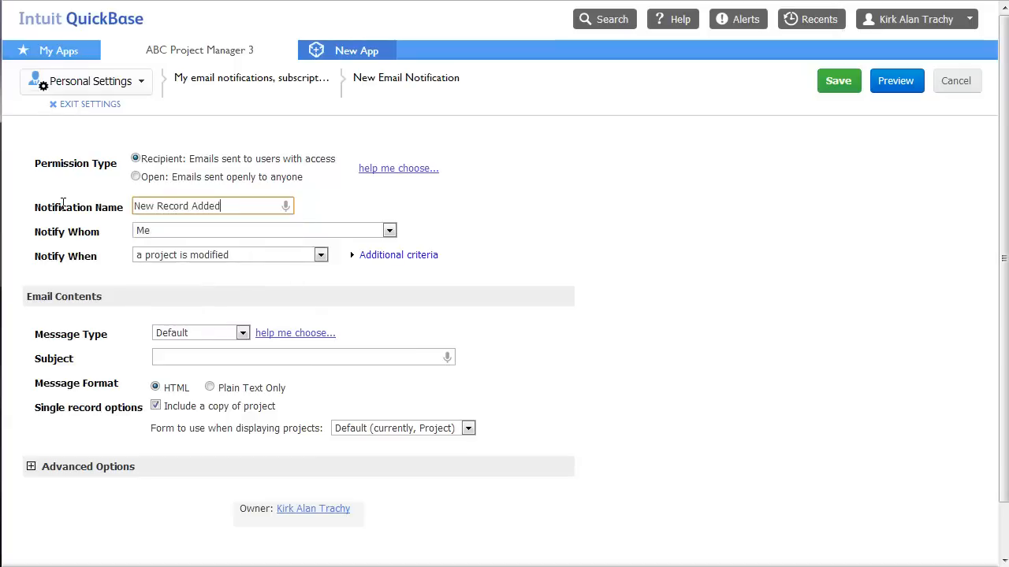
{"action": "left_click", "coordinate": [149, 256]}
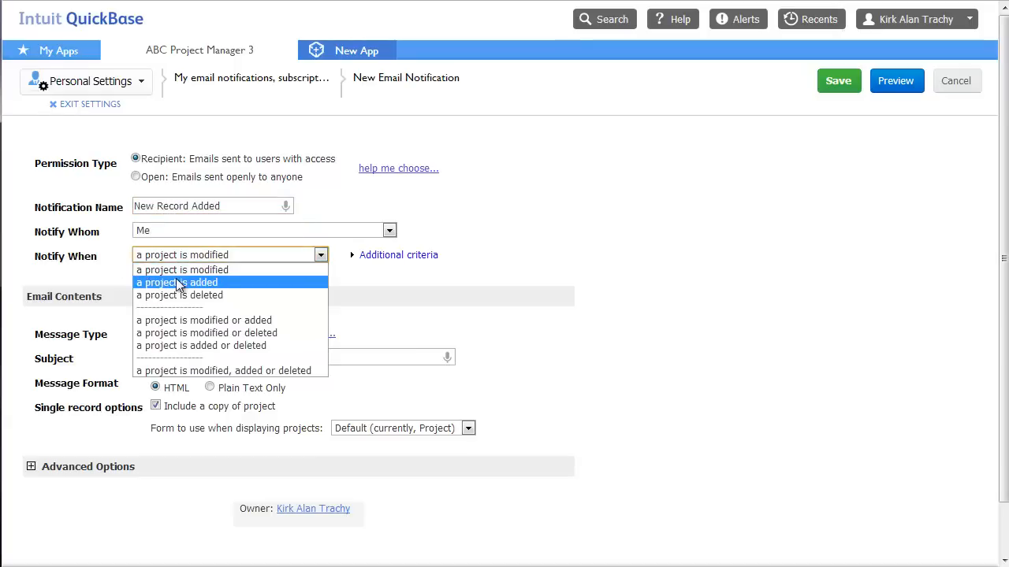
{"action": "left_click", "coordinate": [175, 280]}
{"action": "left_click", "coordinate": [230, 357]}
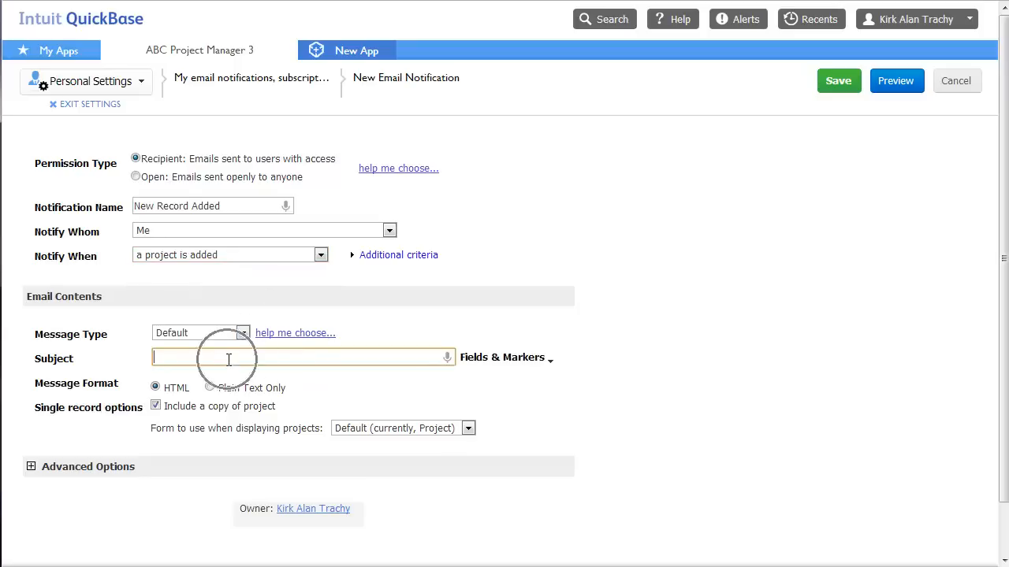
{"action": "left_click", "coordinate": [962, 88]}
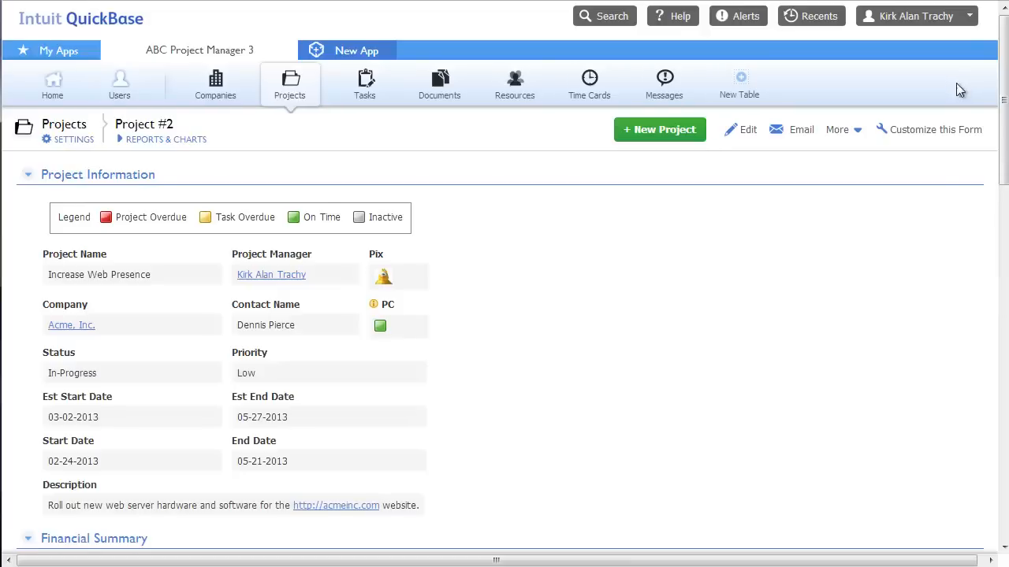
{"action": "left_click", "coordinate": [76, 145]}
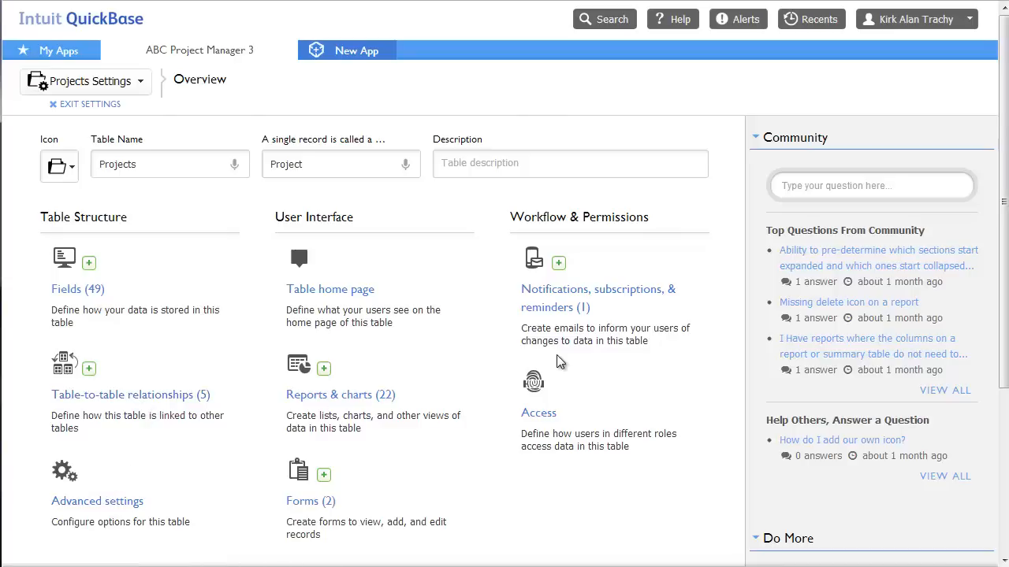
{"action": "left_click", "coordinate": [62, 166]}
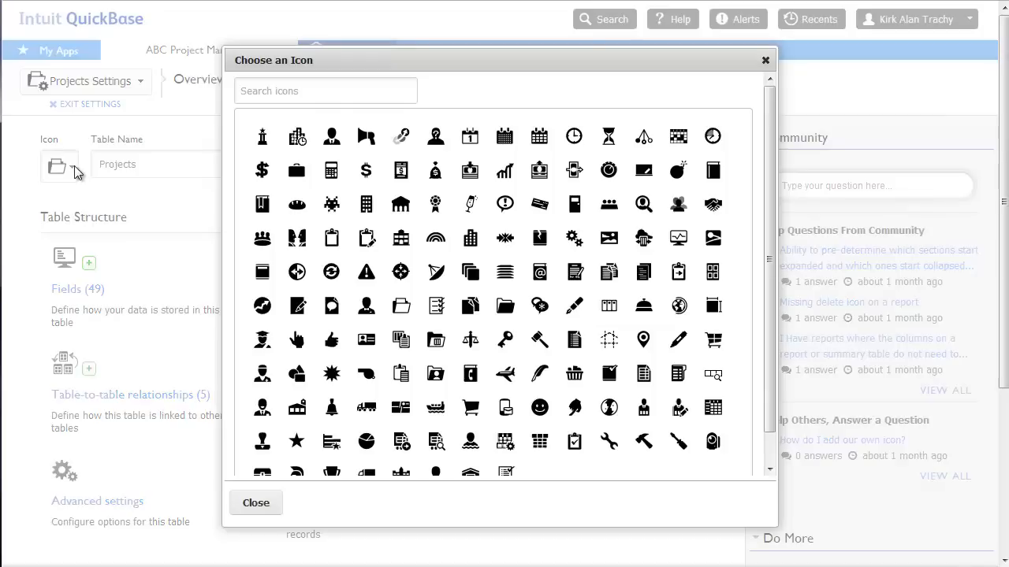
{"action": "left_click", "coordinate": [765, 61]}
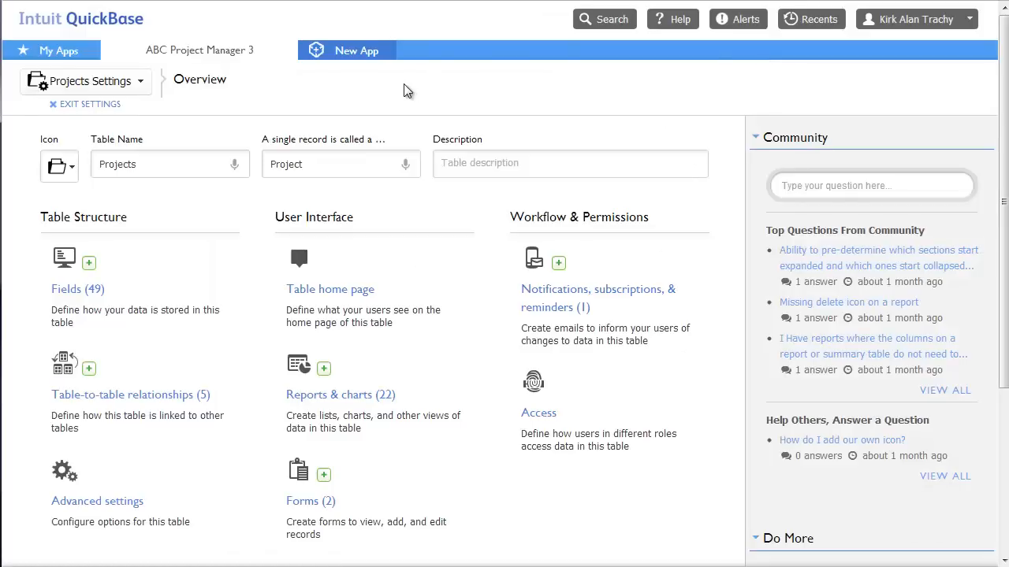
{"action": "left_click", "coordinate": [98, 105]}
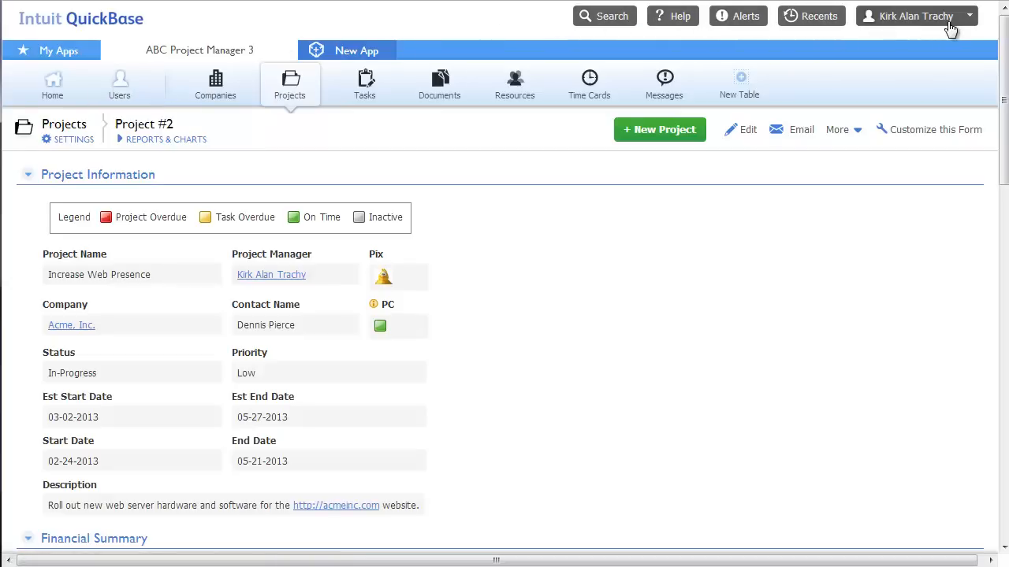
Check the recently visited records, then search the whole app for 'acme'
{"action": "left_click", "coordinate": [810, 23]}
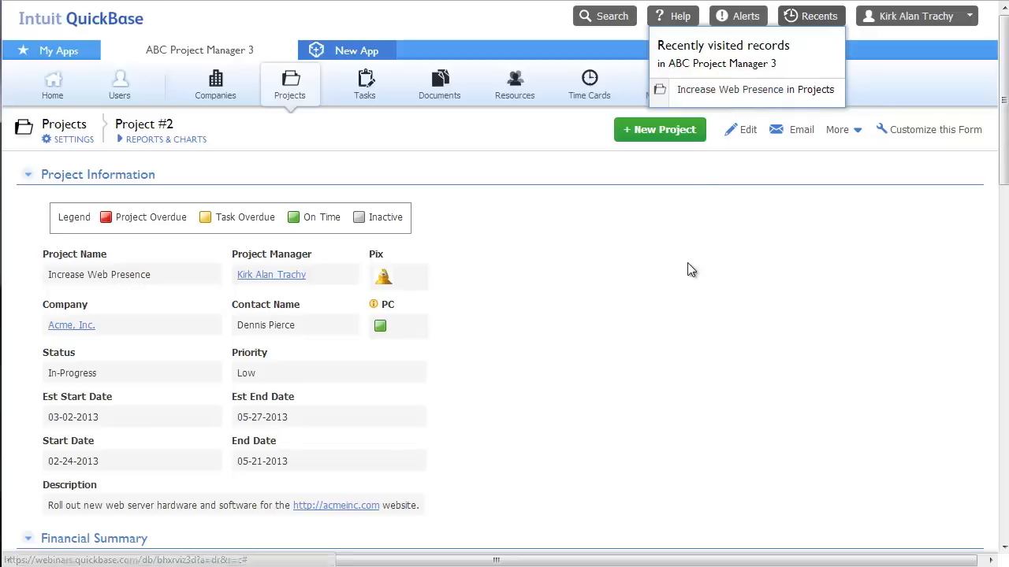
{"action": "left_click", "coordinate": [609, 16]}
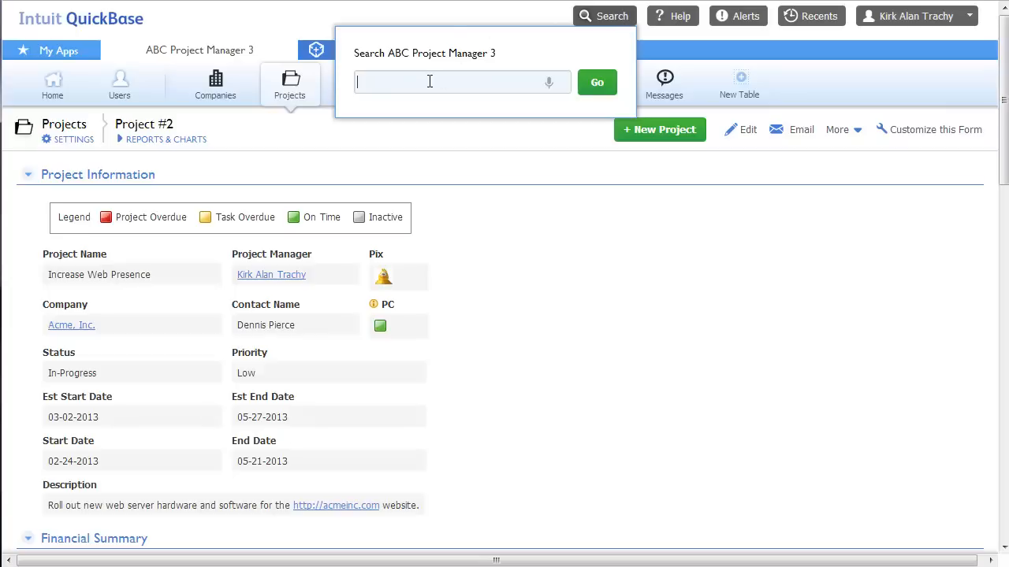
{"action": "type", "text": "acme"}
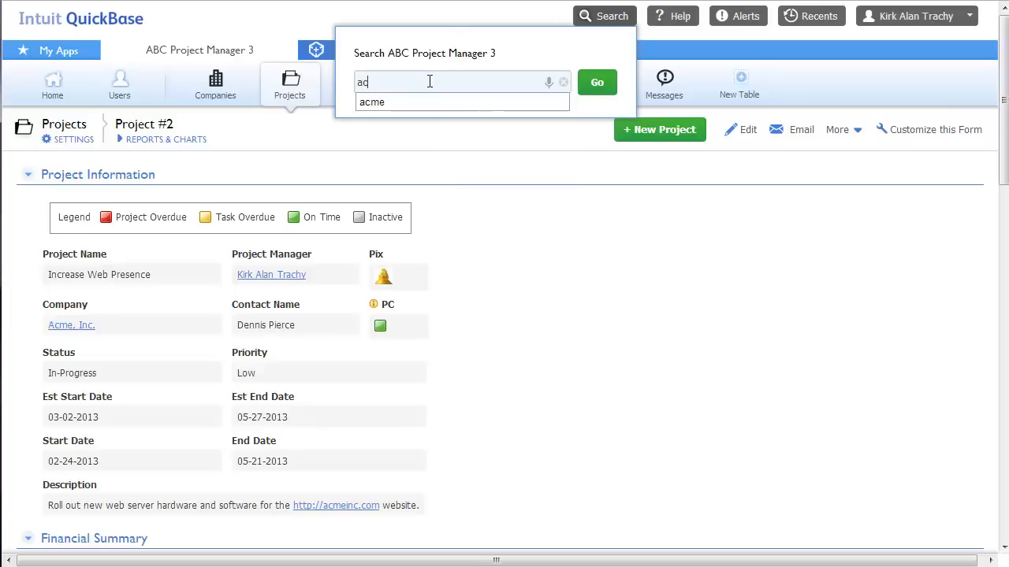
{"action": "key", "text": "Return"}
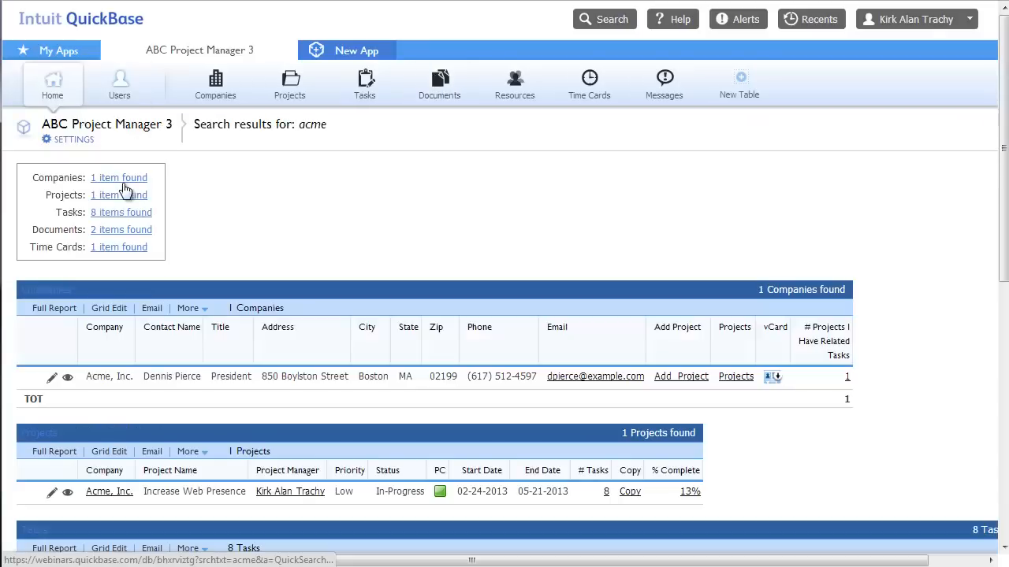
Jump to the matching project and eight matching tasks, then return to the results' top
{"action": "left_click", "coordinate": [129, 194]}
{"action": "left_click", "coordinate": [129, 212]}
{"action": "scroll", "coordinate": [299, 233], "scroll_direction": "down", "scroll_amount": 1}
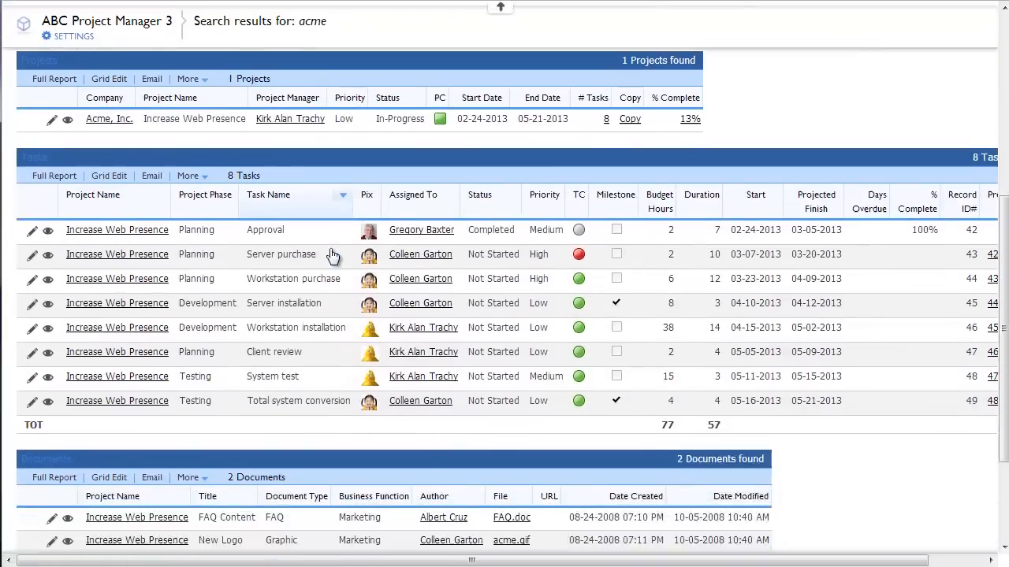
{"action": "scroll", "coordinate": [344, 263], "scroll_direction": "up", "scroll_amount": 6}
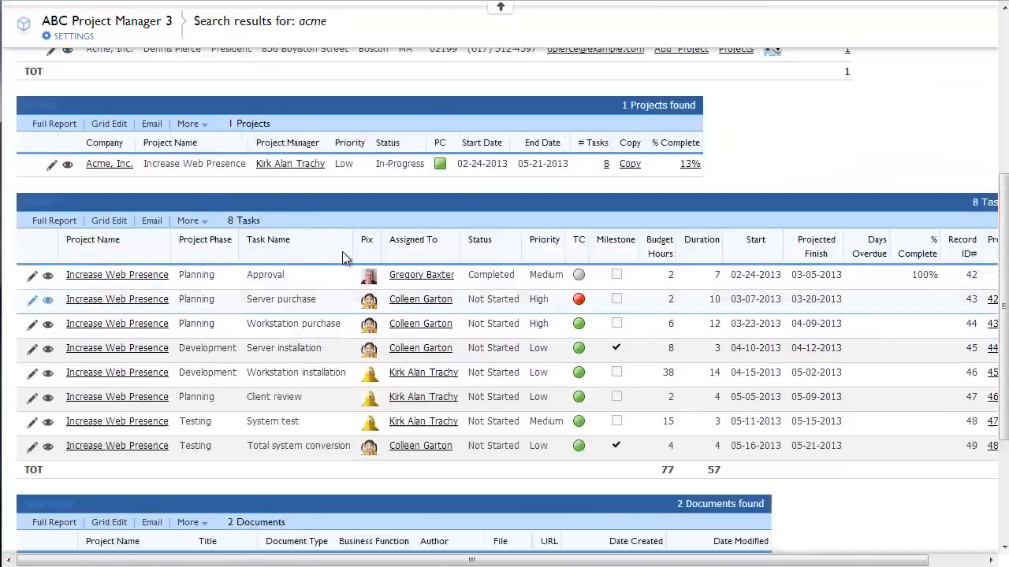
{"action": "scroll", "coordinate": [344, 257], "scroll_direction": "down", "scroll_amount": 7}
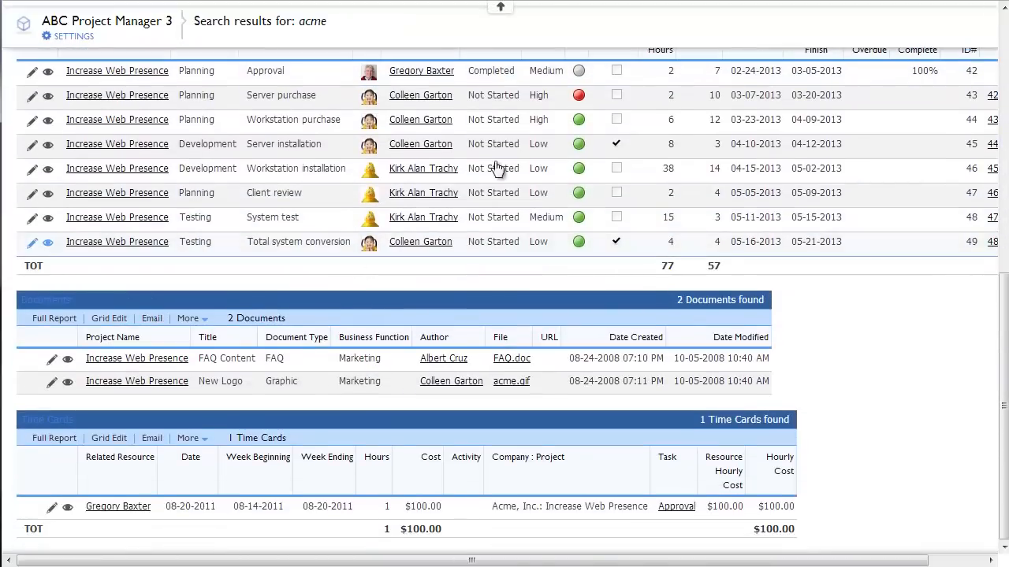
{"action": "left_click", "coordinate": [503, 11]}
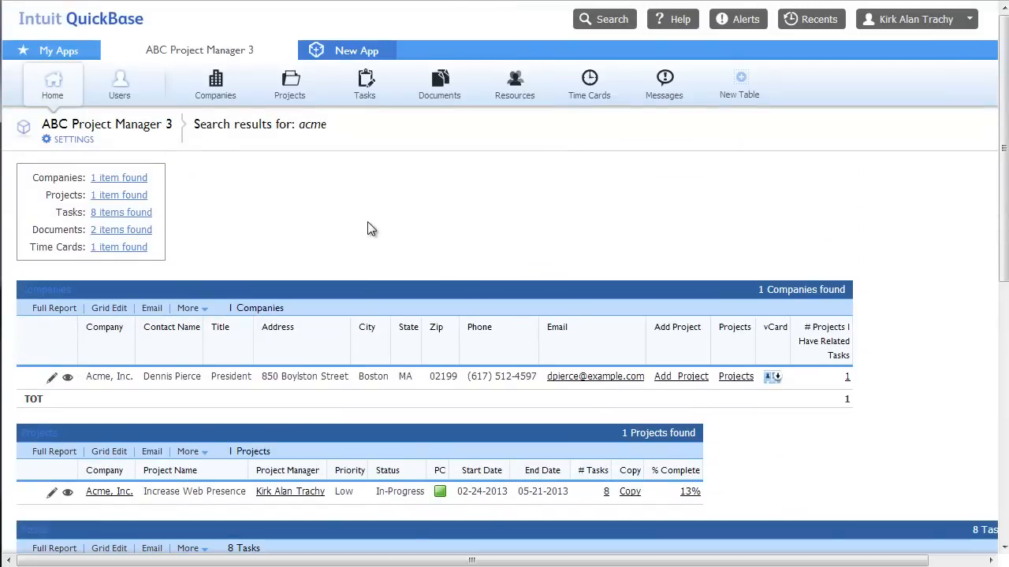
Search help for 'email' and browse the Online Help and API Guide results
{"action": "left_click", "coordinate": [680, 22]}
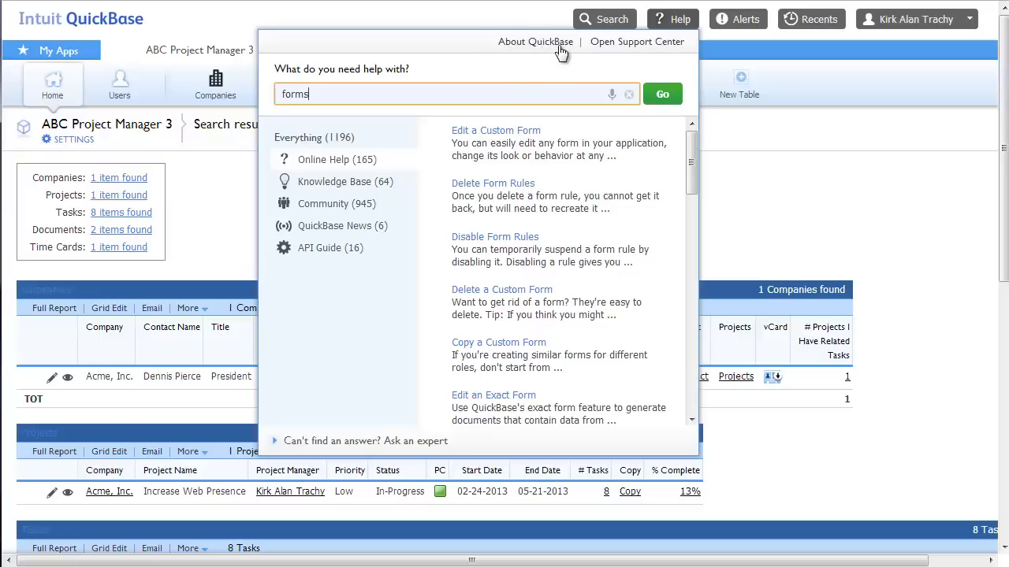
{"action": "left_click_drag", "start_coordinate": [322, 95], "coordinate": [4, 59]}
{"action": "type", "text": "email"}
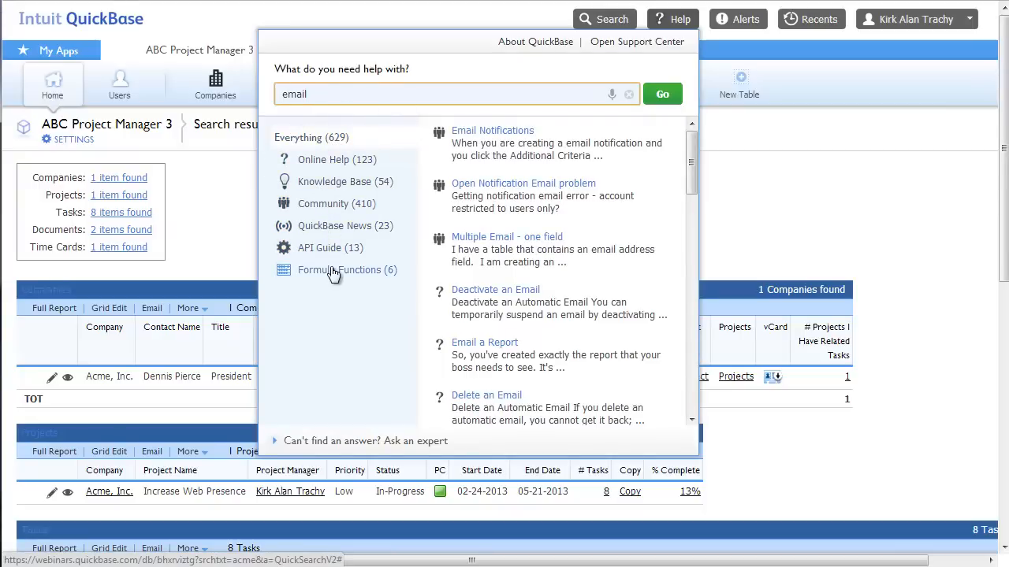
{"action": "left_click", "coordinate": [319, 163]}
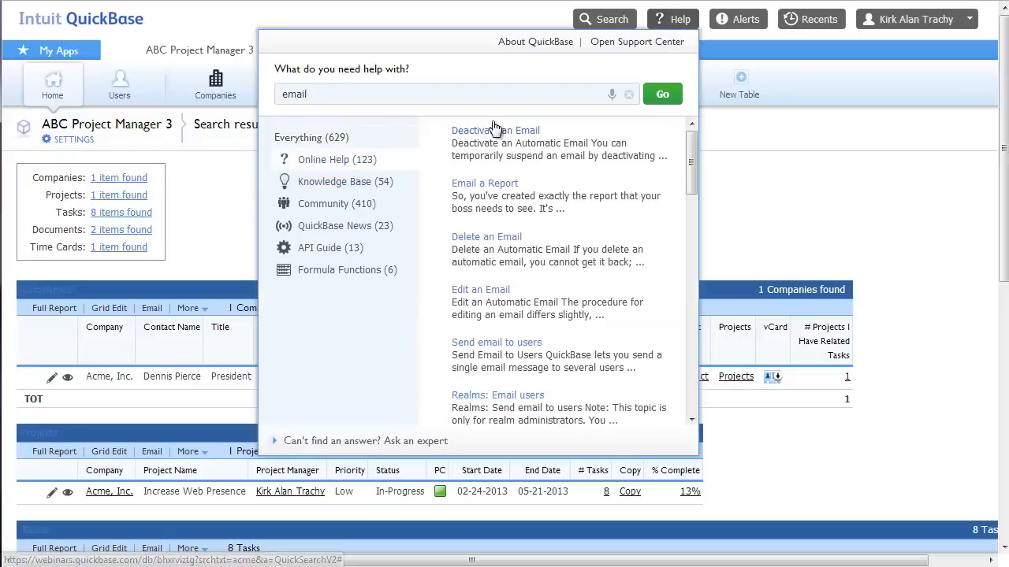
{"action": "left_click", "coordinate": [327, 252]}
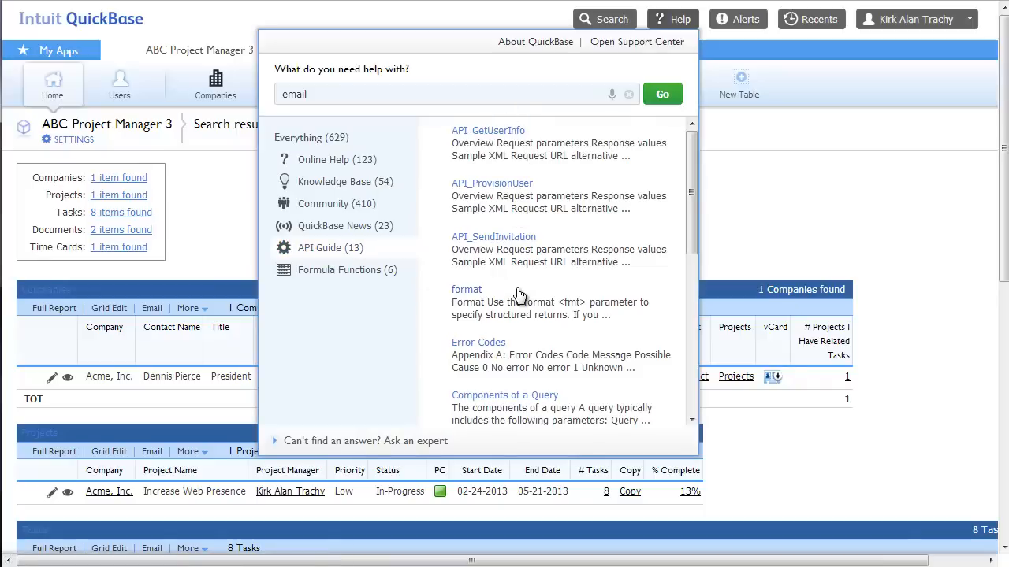
Expand the Ask an expert options and open the QuickBase Support Center
{"action": "left_click", "coordinate": [302, 443]}
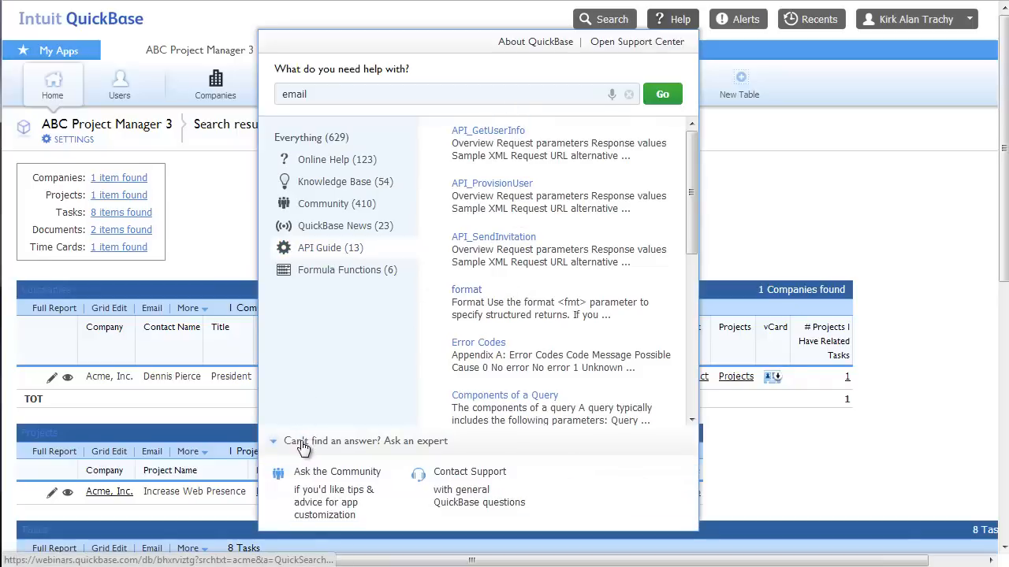
{"action": "left_click", "coordinate": [337, 491]}
{"action": "left_click", "coordinate": [337, 491]}
{"action": "left_click", "coordinate": [622, 46]}
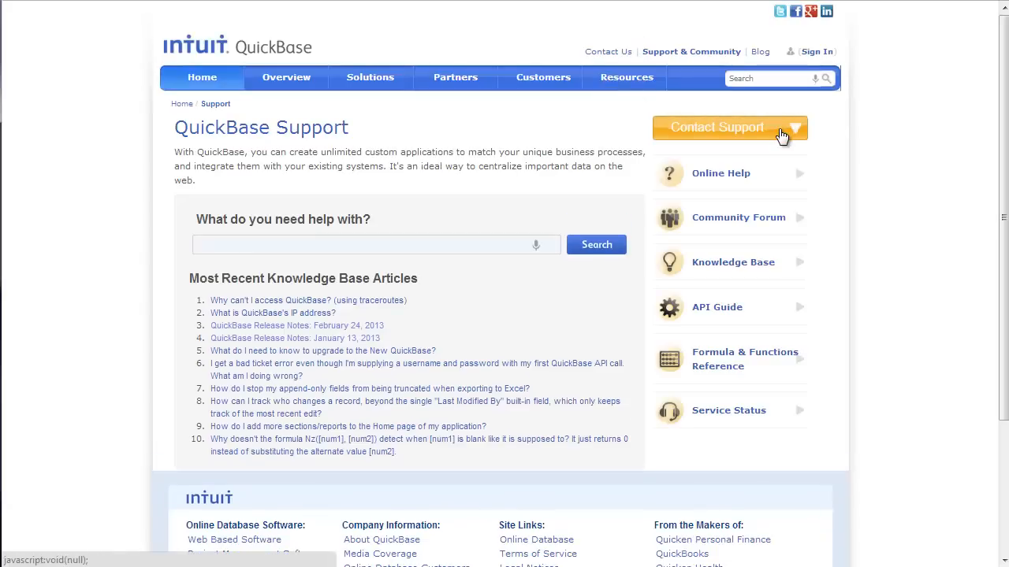
Show the Contact Support options on the QuickBase Support page
{"action": "left_click", "coordinate": [795, 129]}
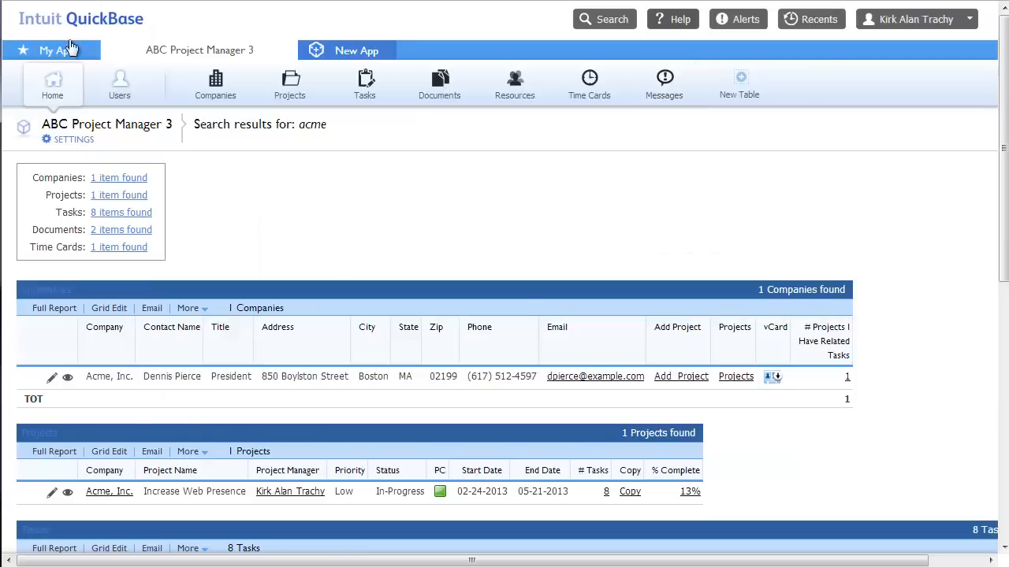
Go to the My Apps page and open the UserVoice product feedback form
{"action": "left_click", "coordinate": [65, 59]}
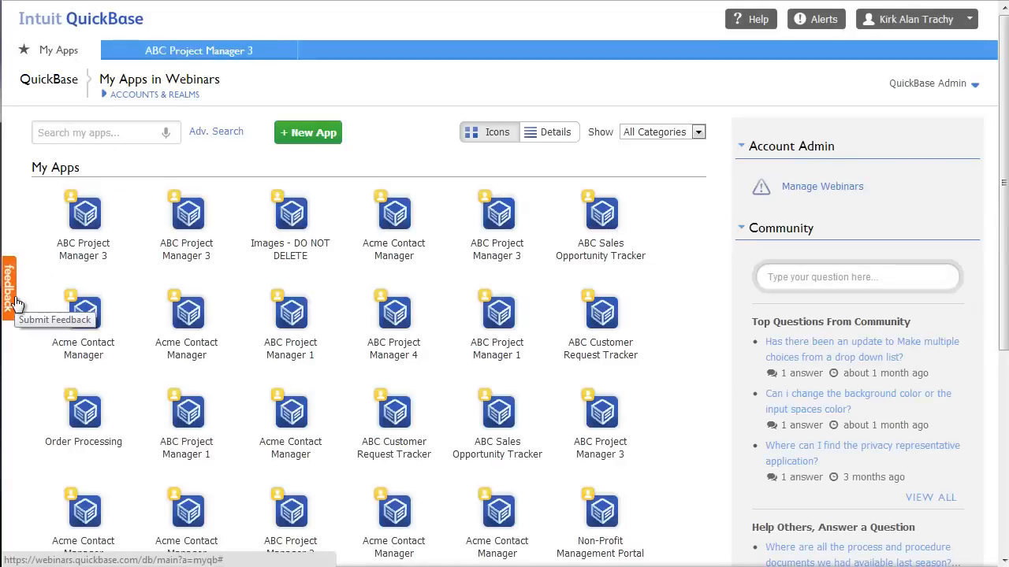
{"action": "left_click", "coordinate": [15, 301]}
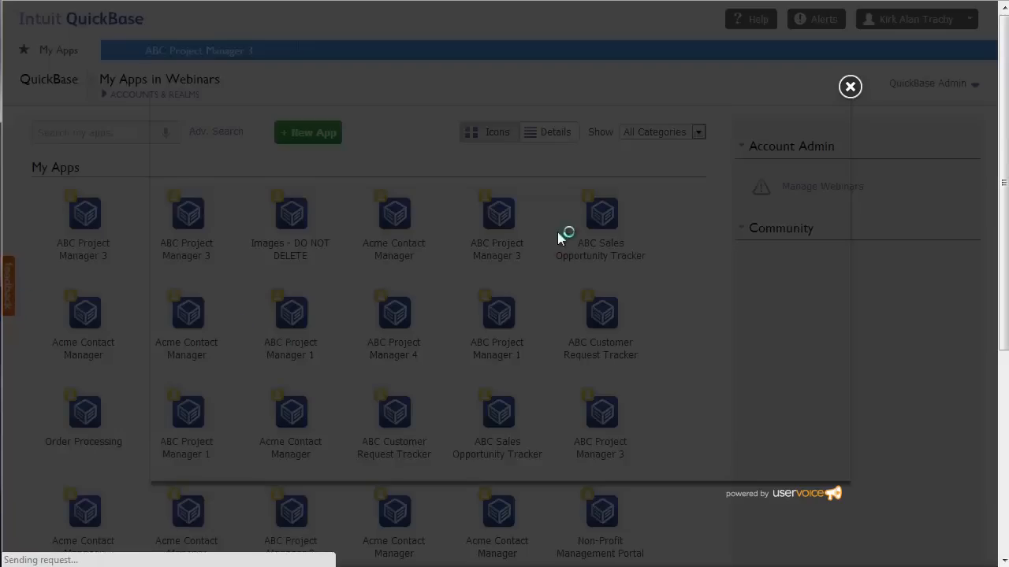